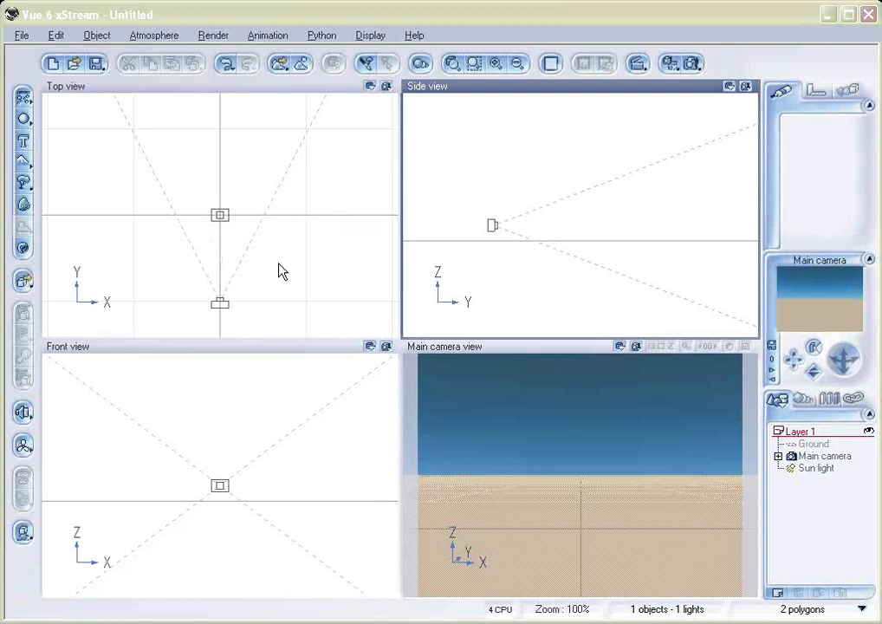
Create a small sphere offset toward positive X and Y, and shift the main camera along X to line up with it.
left_click(24, 120)
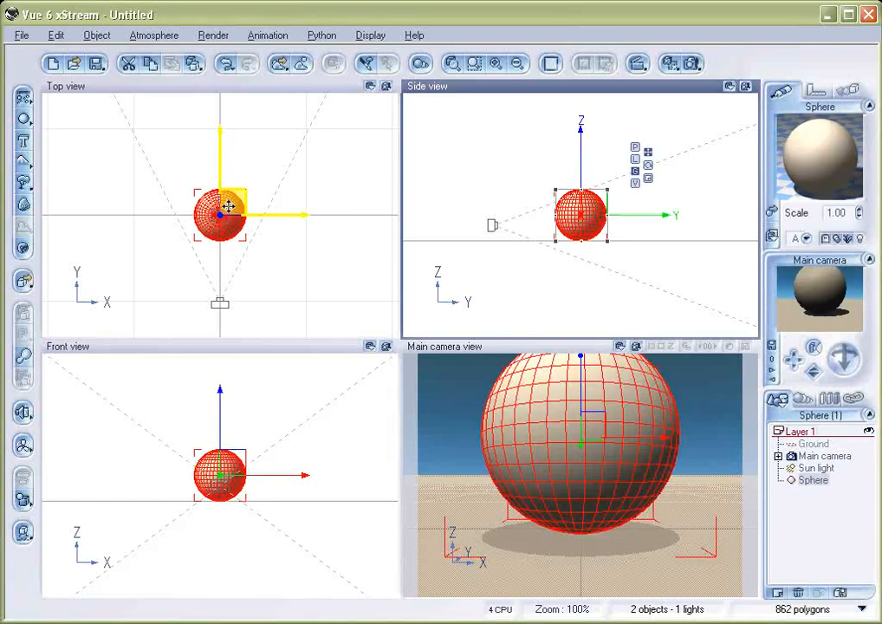
left_click_drag(229, 201, 274, 148)
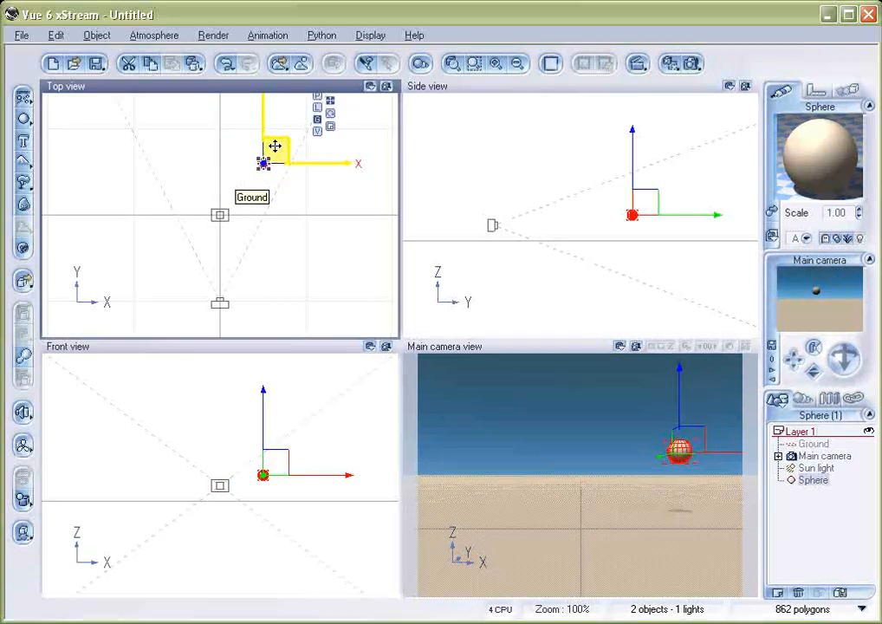
left_click_drag(180, 274, 268, 325)
left_click_drag(230, 296, 260, 296)
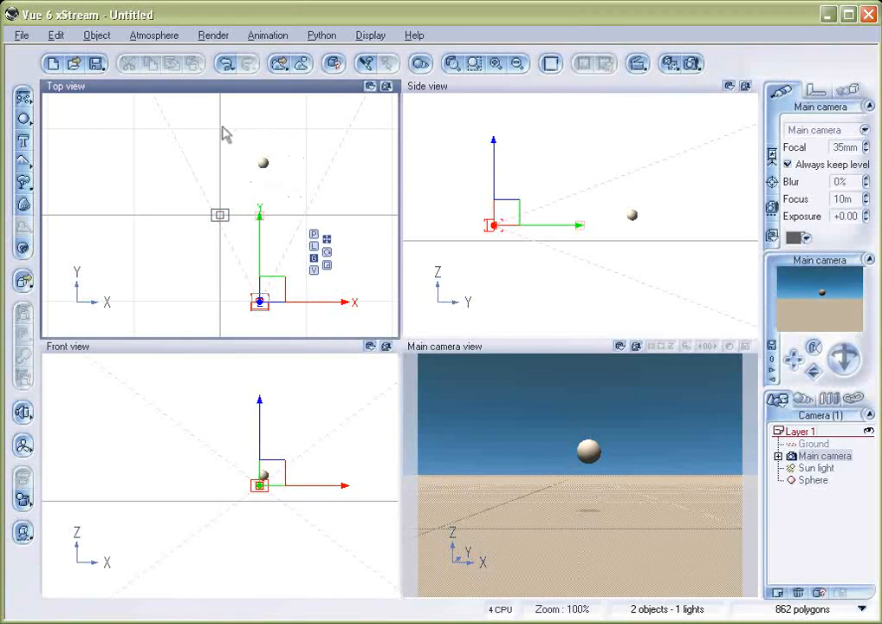
left_click(305, 220)
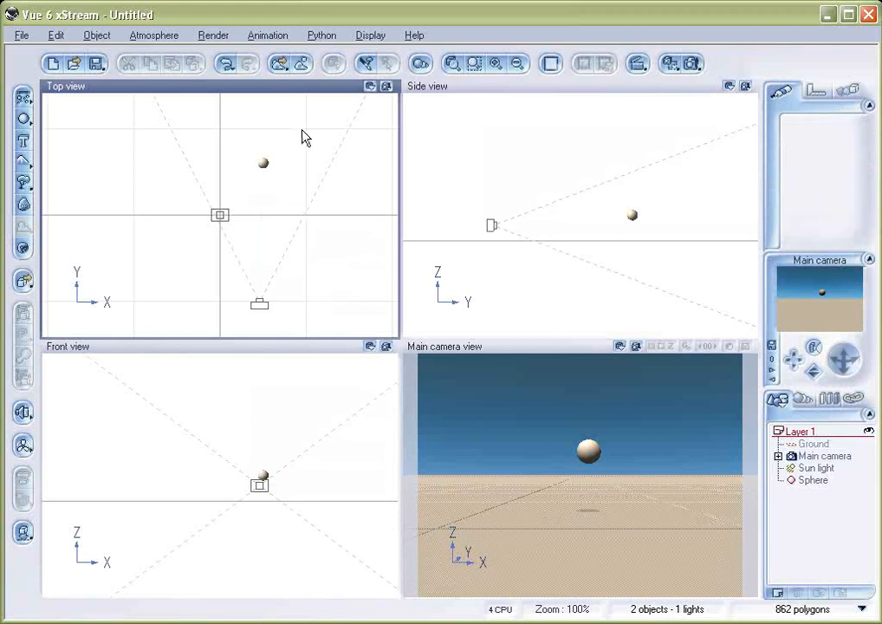
Start a Scatter/Replicate of the sphere that generates 40 copies, with object rotation enabled.
left_click(230, 172)
left_click_drag(260, 156, 291, 192)
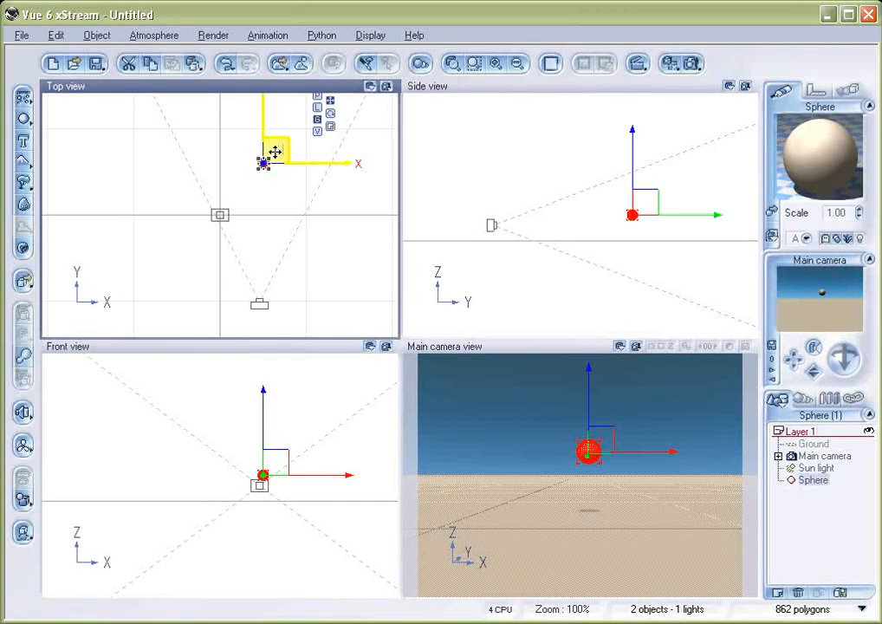
right_click(193, 65)
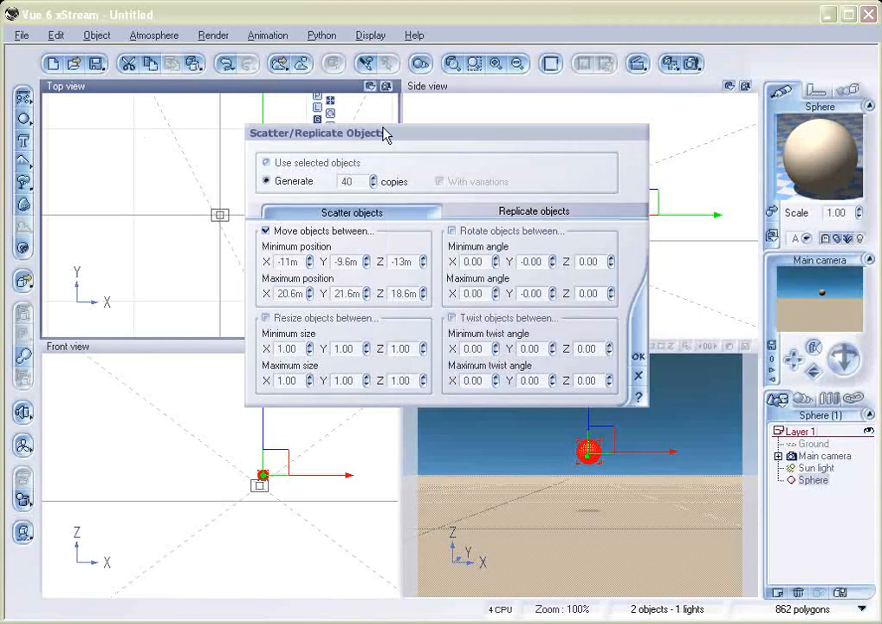
left_click_drag(410, 137, 408, 108)
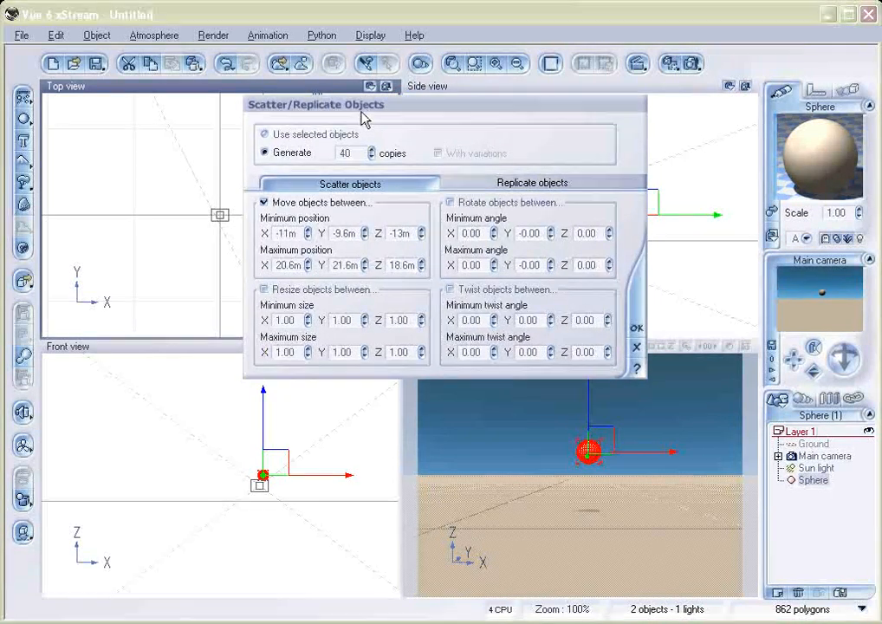
left_click(289, 156)
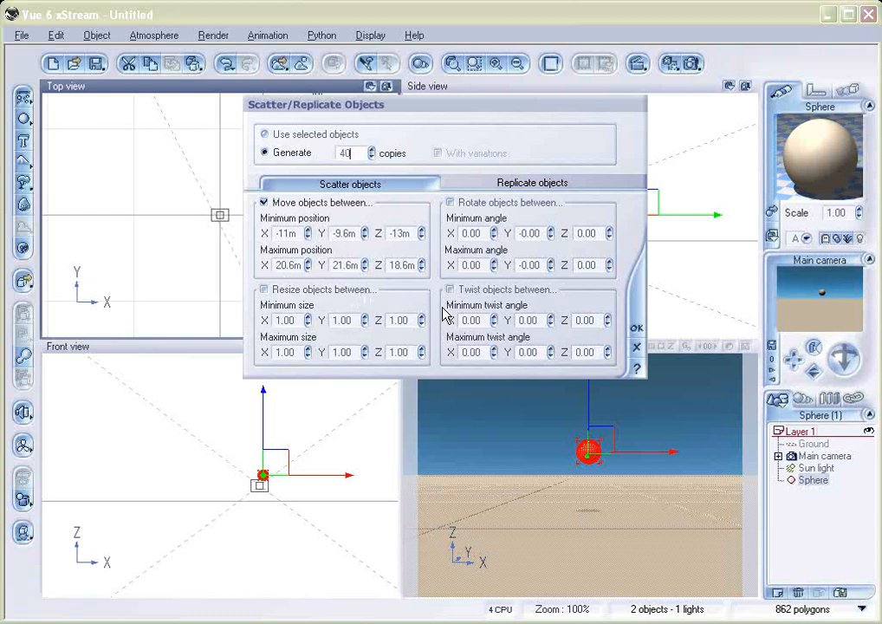
left_click(450, 202)
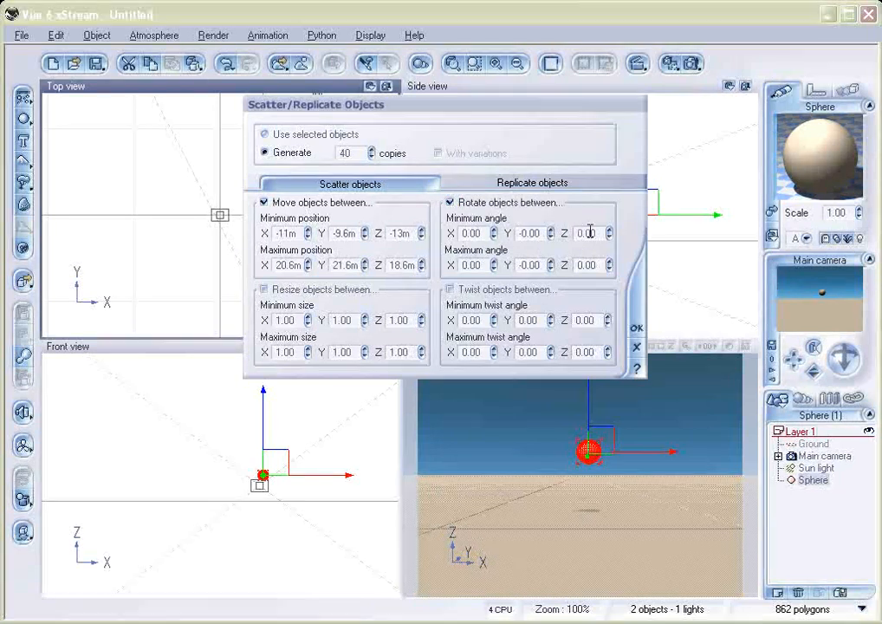
double_click(484, 232)
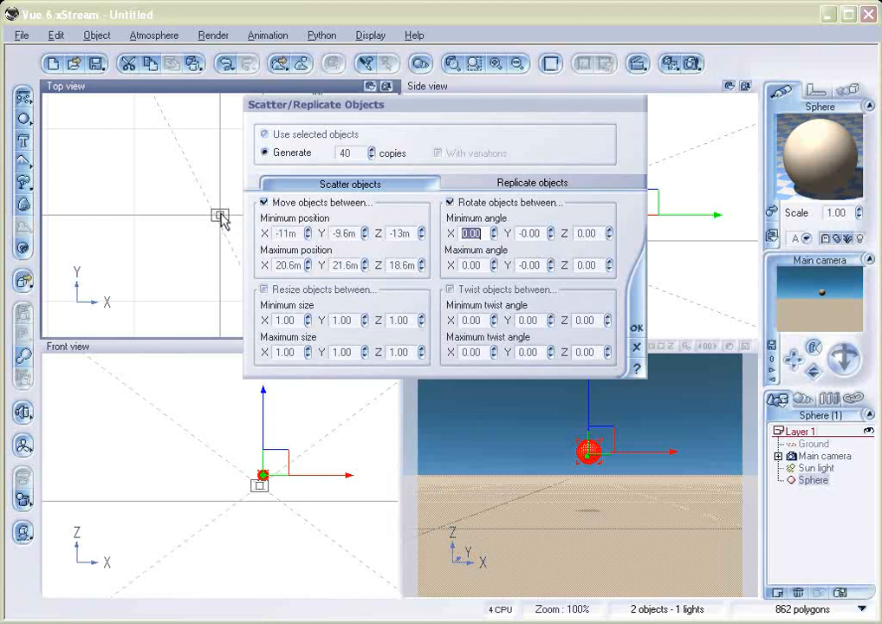
left_click_drag(387, 106, 571, 92)
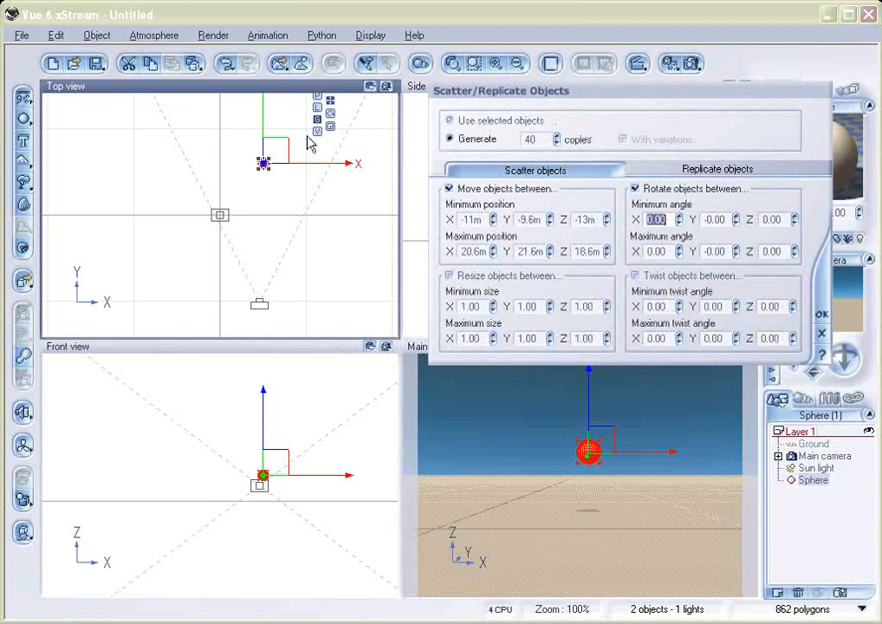
left_click_drag(622, 95, 486, 104)
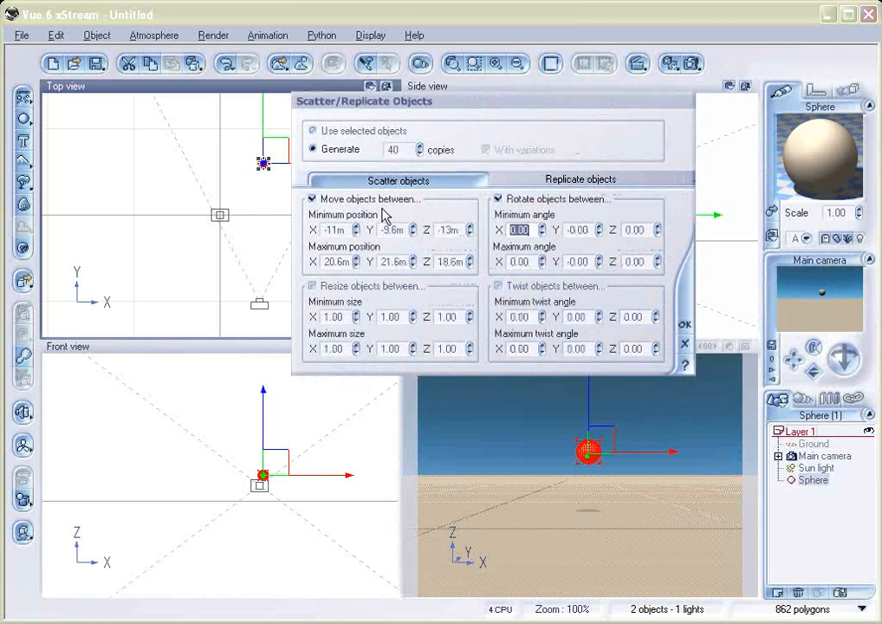
Scatter the sphere copies between minimum position 0, 0, 0 and maximum position 10, 10, 10 on X, Y and Z.
left_click(347, 228)
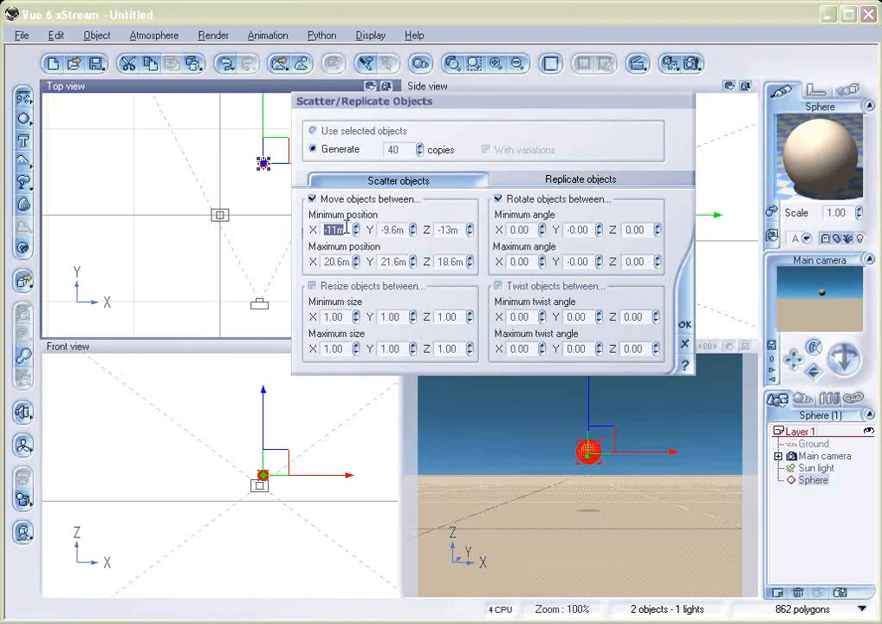
type("0")
left_click(406, 230)
type("0")
left_click(447, 228)
type("0")
left_click(333, 261)
type("10")
left_click(394, 261)
type("10")
left_click(452, 261)
type("10")
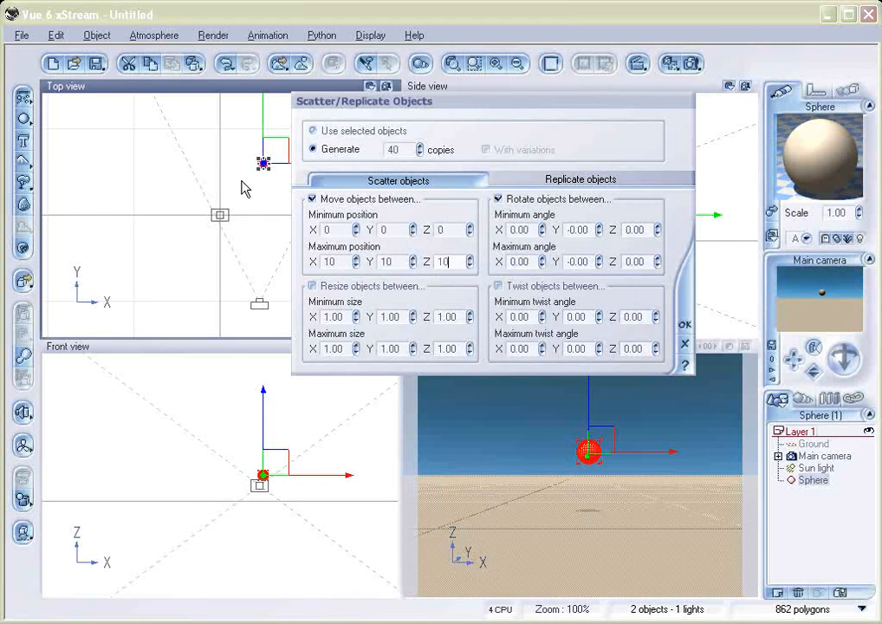
left_click(685, 327)
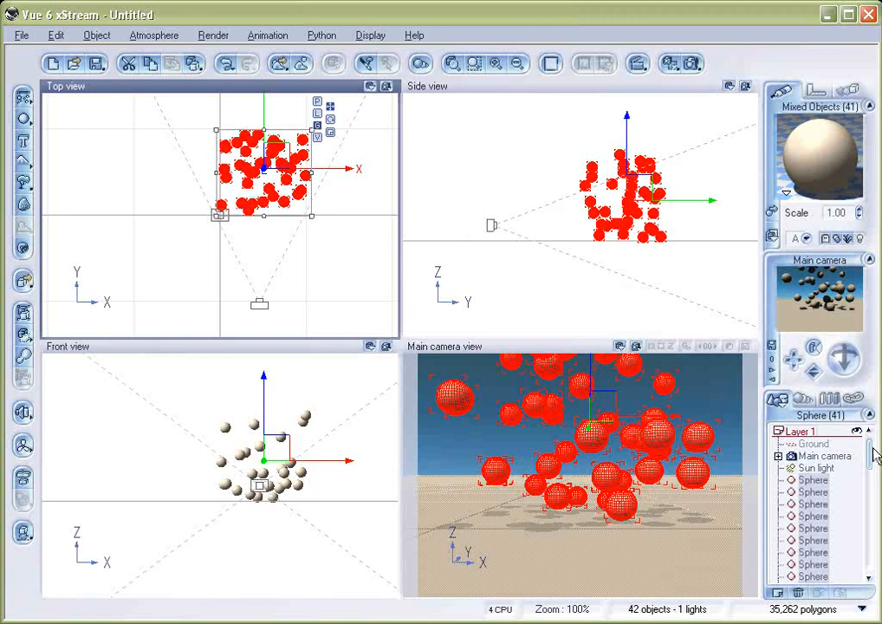
Examine the scattered spheres and their spacing up close in the side view.
left_click(574, 274)
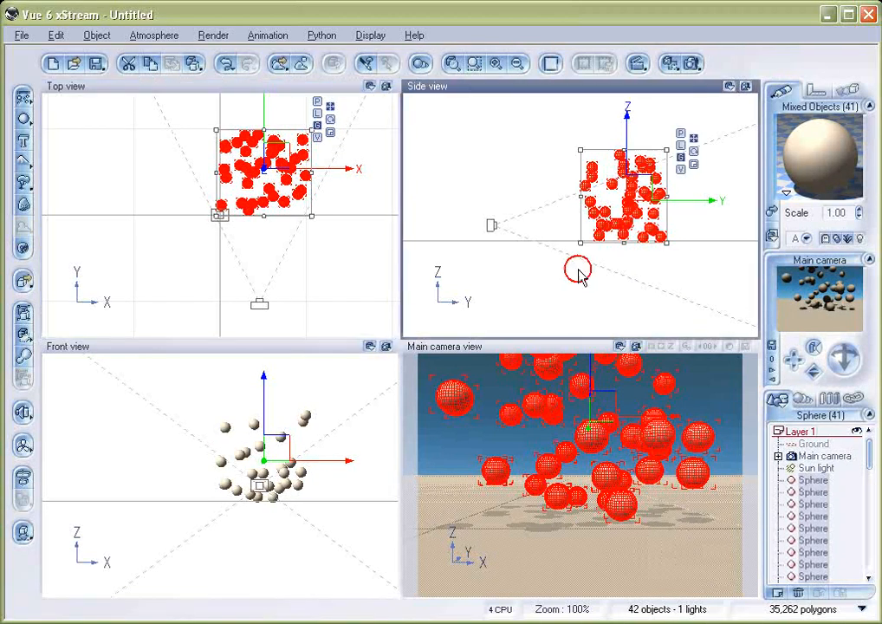
left_click(645, 258)
scroll(648, 262, "up", 5)
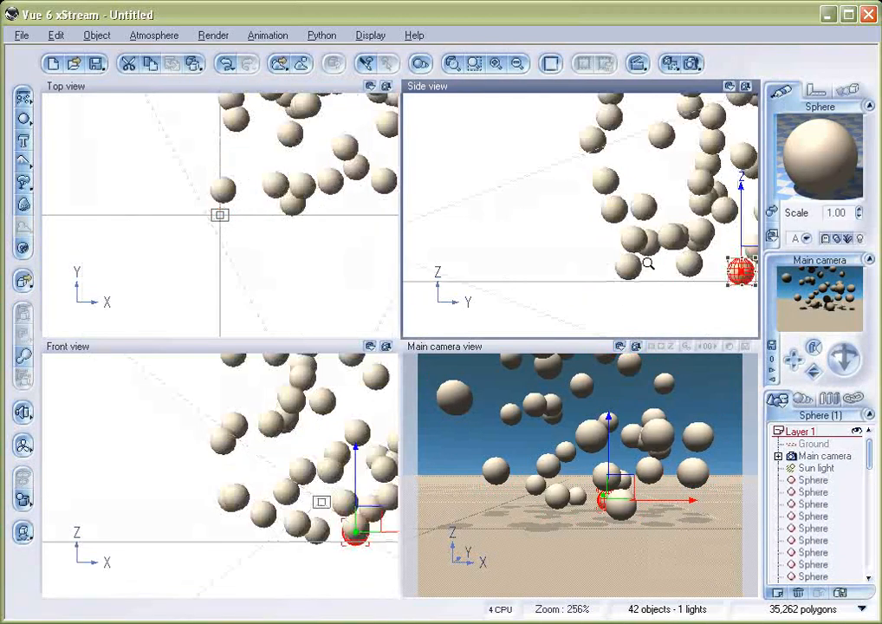
left_click(648, 271)
scroll(583, 278, "up", 5)
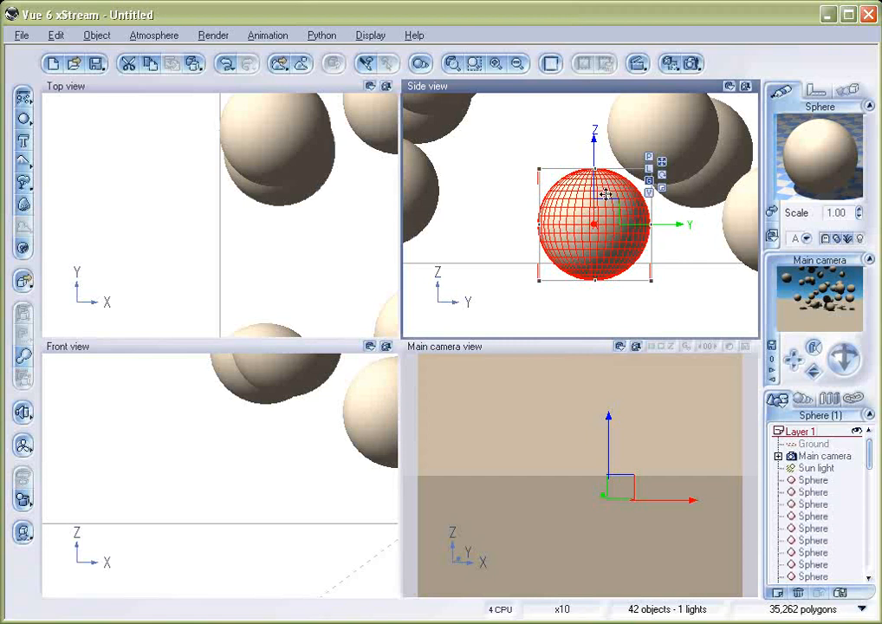
left_click(488, 196)
scroll(503, 220, "down", 10)
scroll(502, 221, "up", 3)
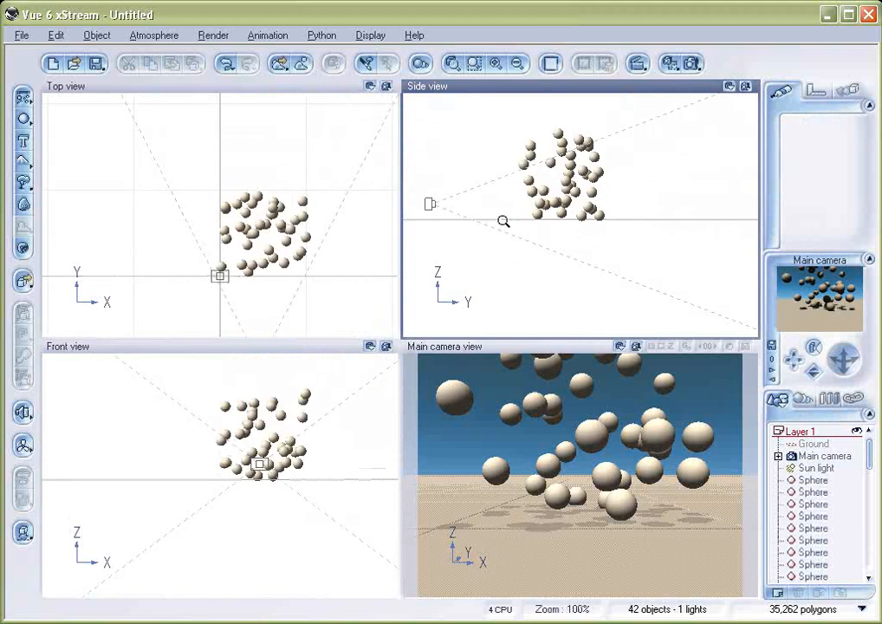
Select all the spheres in the object list and move them into a new layer.
left_click(813, 480)
left_click_drag(874, 465, 869, 562)
left_click(811, 576, "shift")
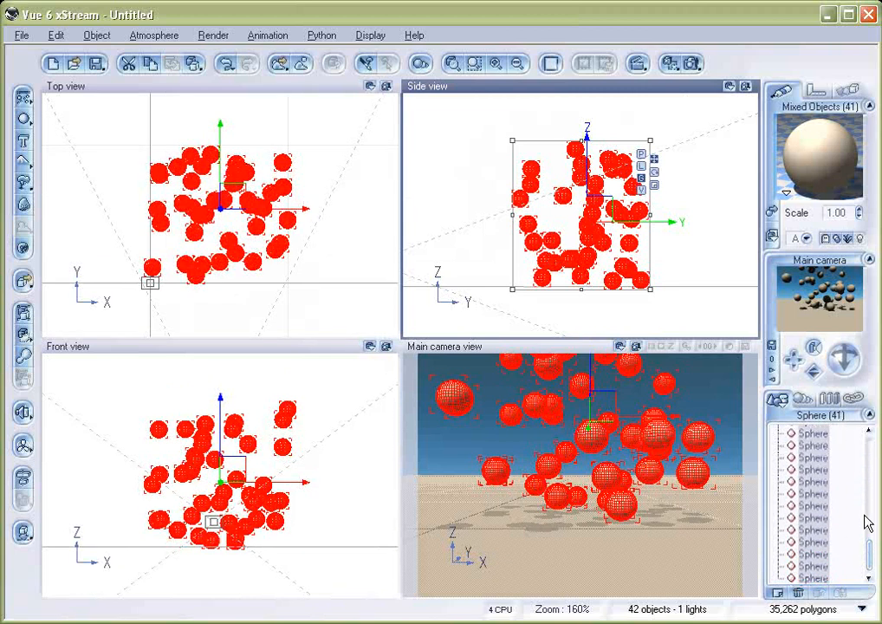
right_click(817, 471)
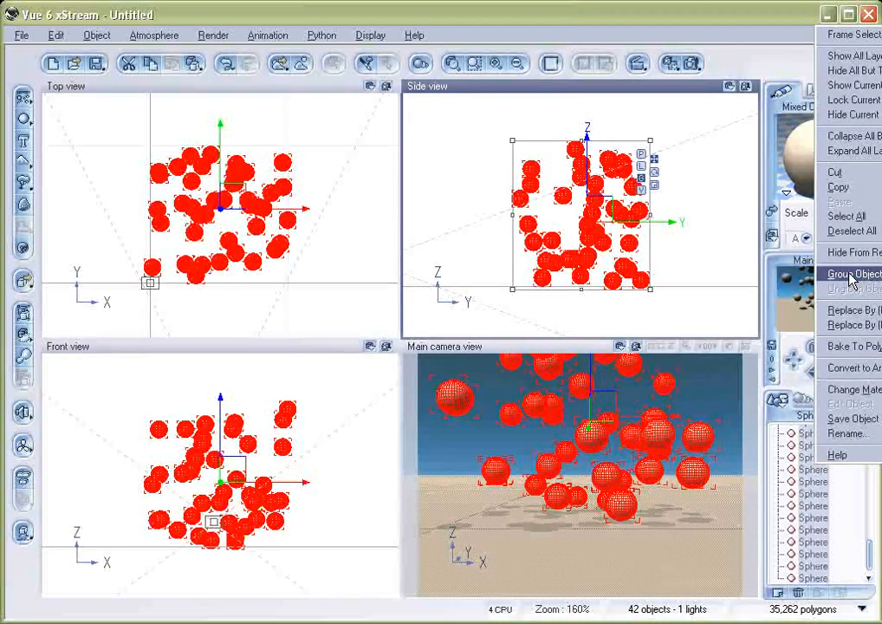
left_click(873, 565)
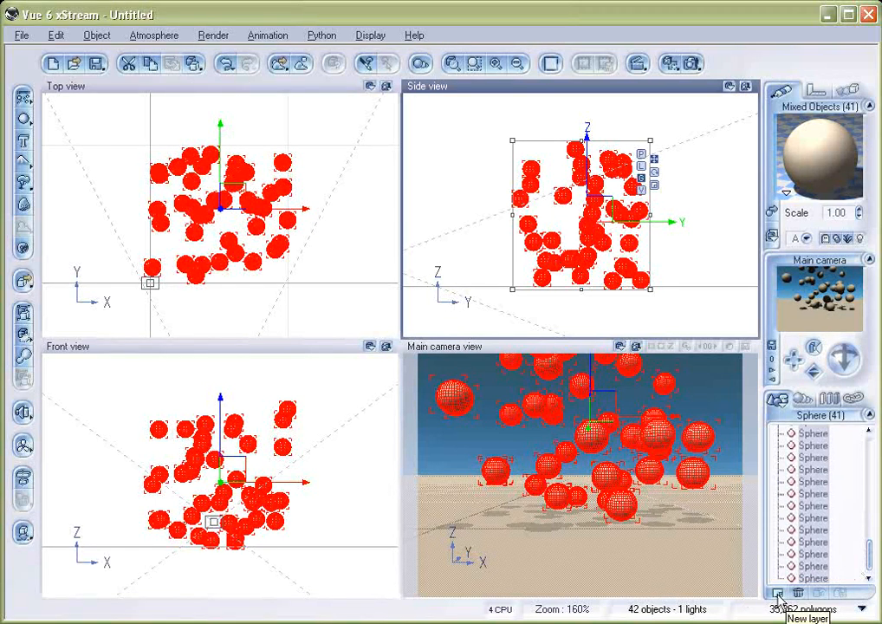
left_click(868, 566)
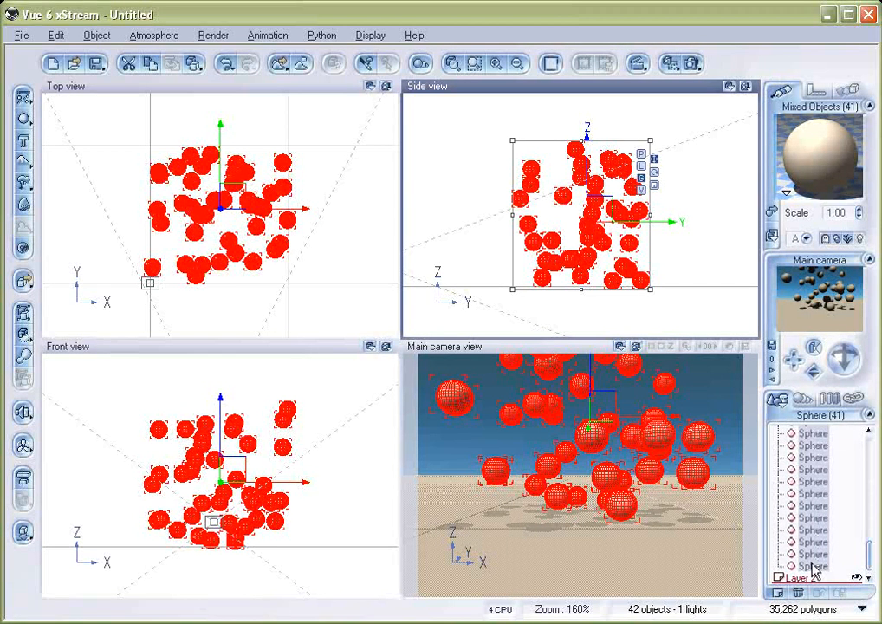
scroll(812, 581, "up", 1)
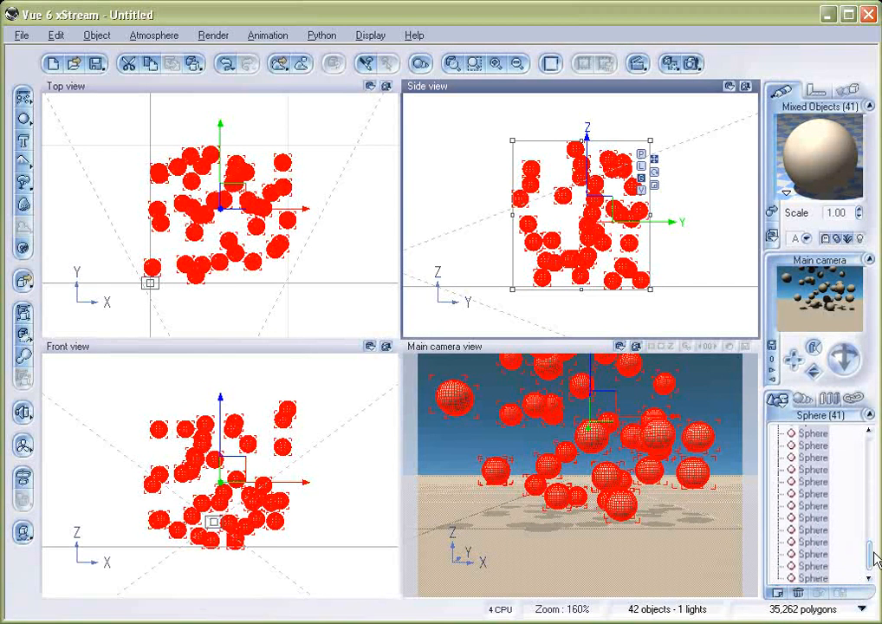
left_click_drag(869, 562, 869, 453)
Select all the spheres through their layer, show the animation timeline, and add a keyframe to all properties at time 0.
left_click(823, 467)
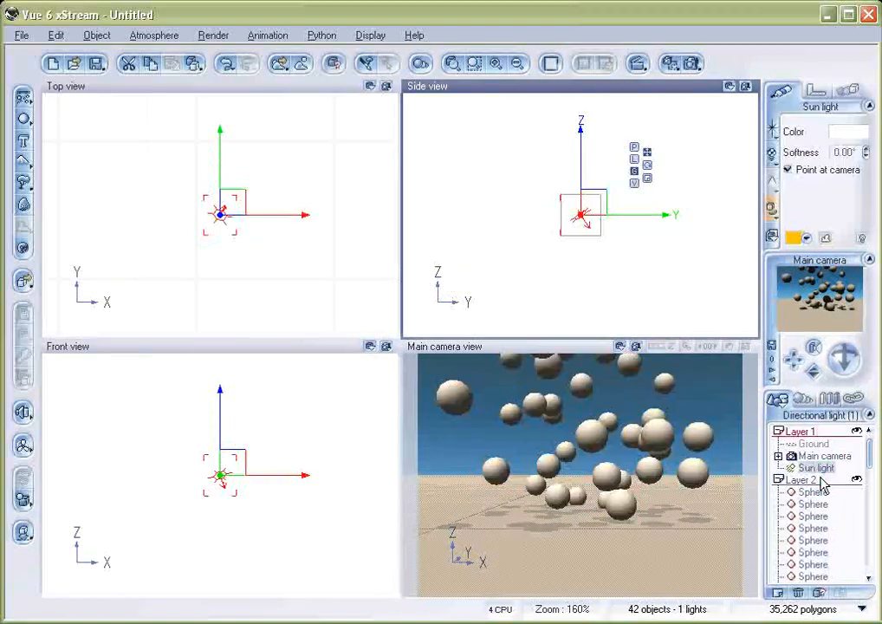
left_click(815, 481)
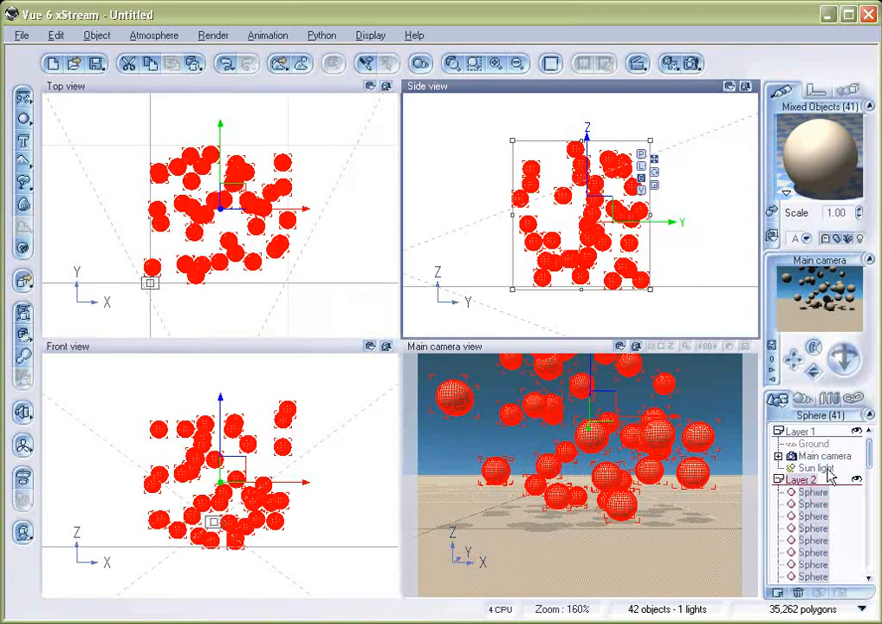
left_click(806, 482)
left_click(805, 482)
left_click(637, 67)
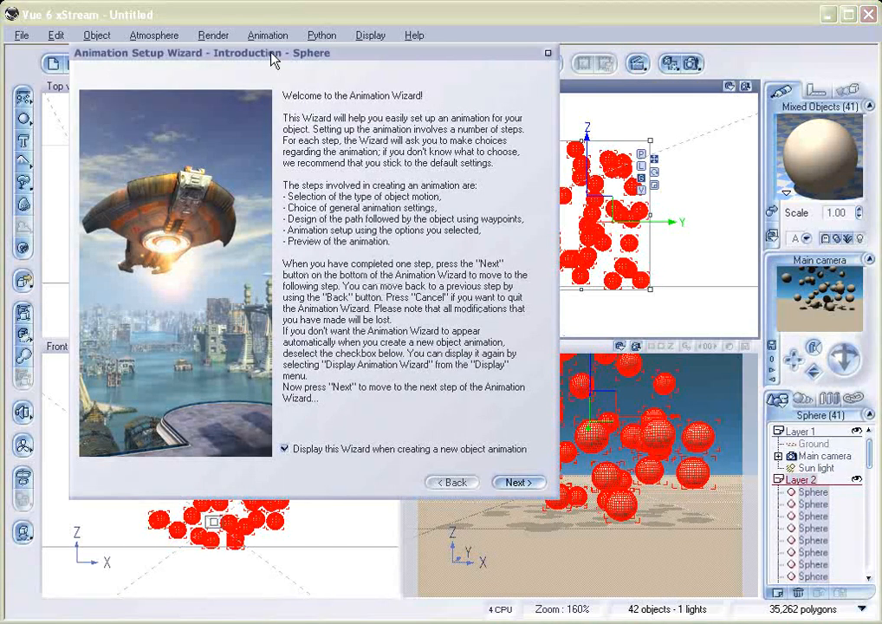
left_click(549, 53)
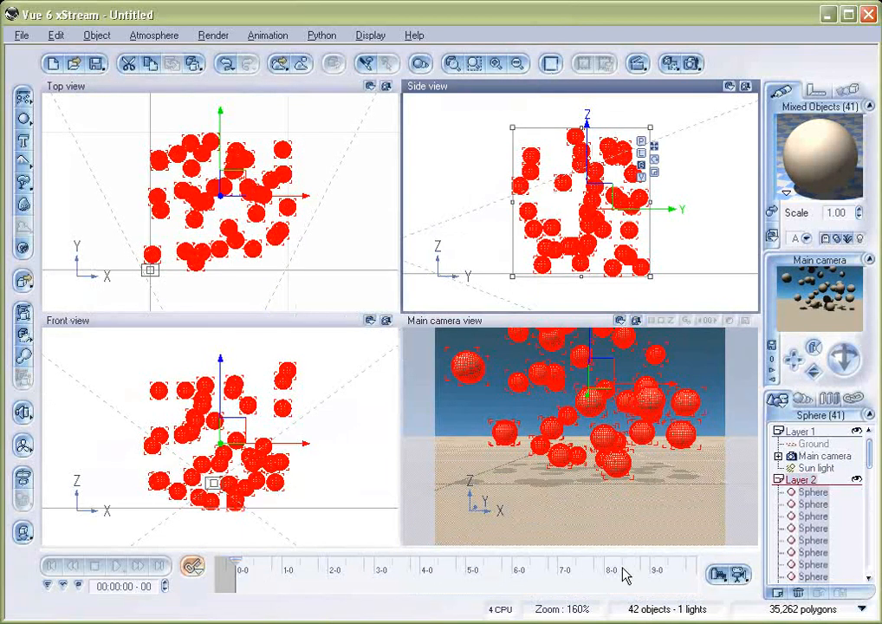
left_click(193, 567)
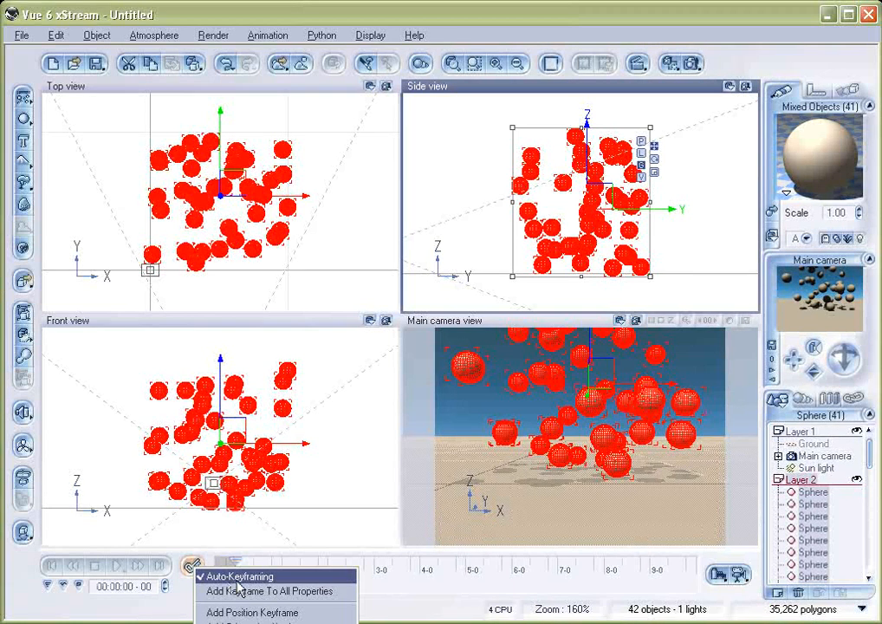
left_click(299, 593)
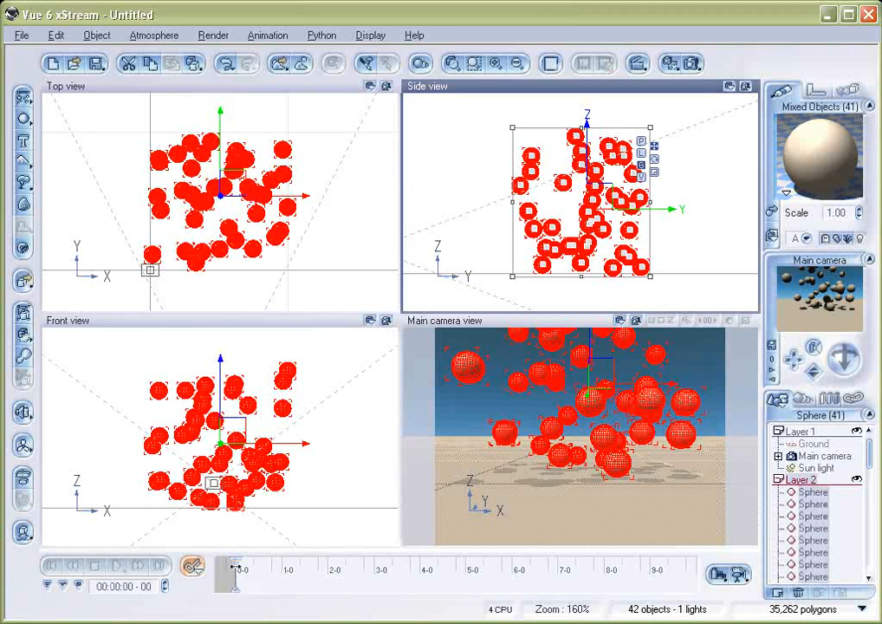
Go to frame 15 and start a Scatter/Replicate that uses the selected spheres instead of generating copies.
left_click_drag(236, 562, 267, 568)
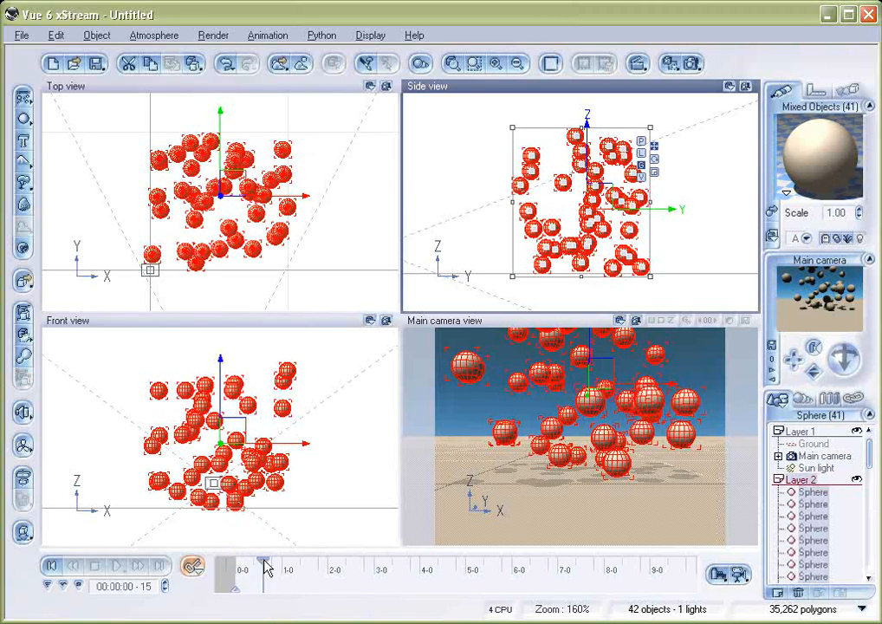
left_click(192, 65)
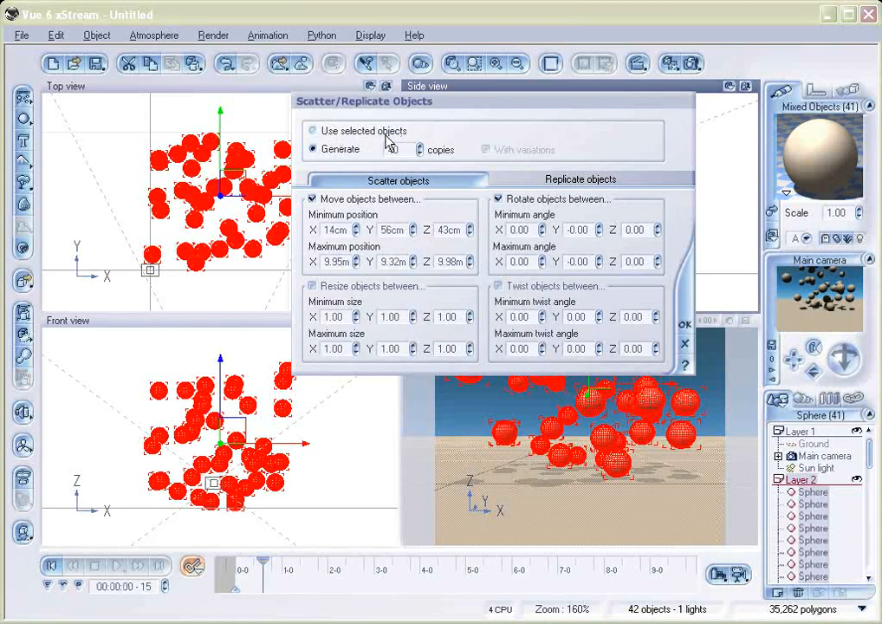
left_click(314, 131)
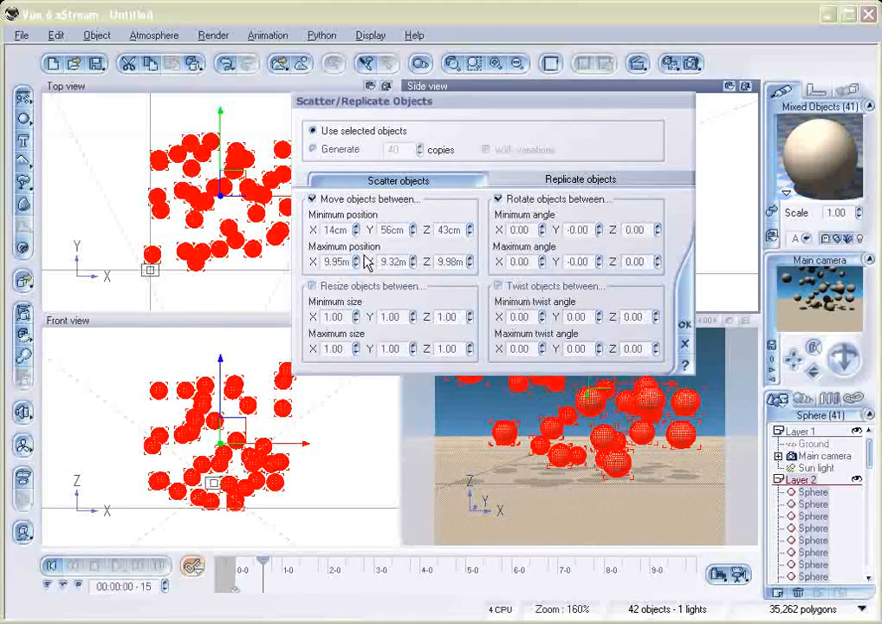
Set the scatter's minimum position to 0 and its maximum position to 10 on X, Y and Z.
double_click(325, 229)
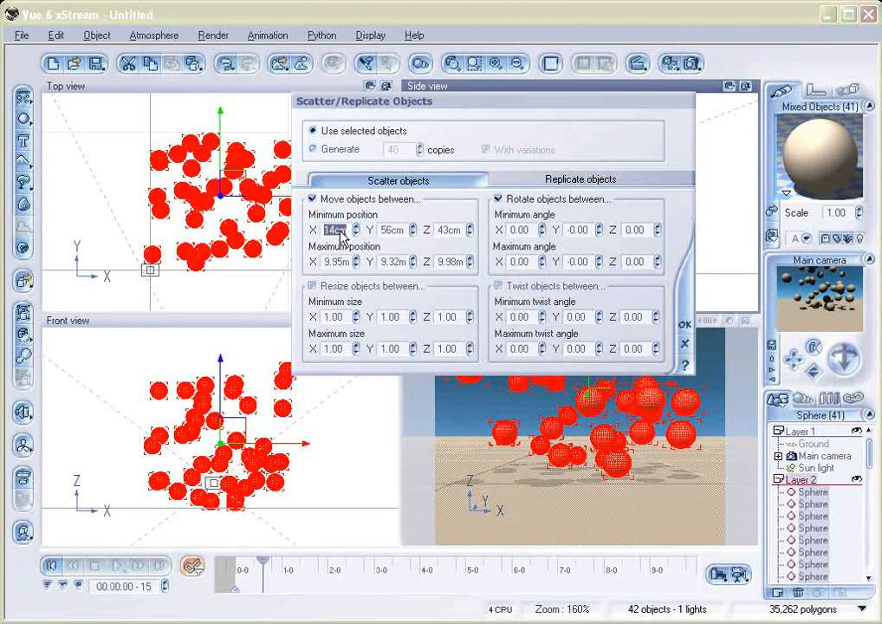
type("0")
key("Tab")
type("0")
key("Tab")
type("0")
double_click(334, 261)
type("1")
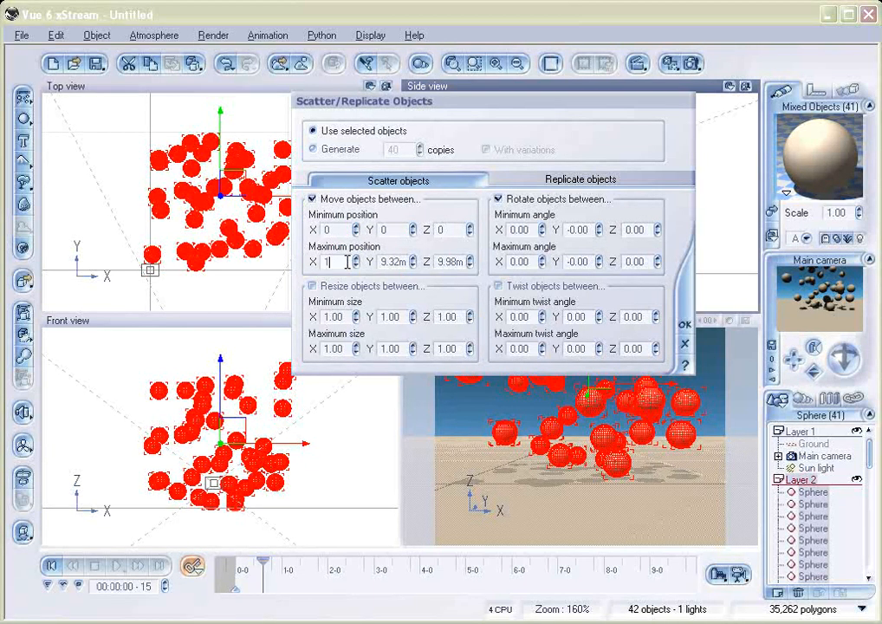
double_click(394, 261)
type("10")
double_click(443, 261)
type("10")
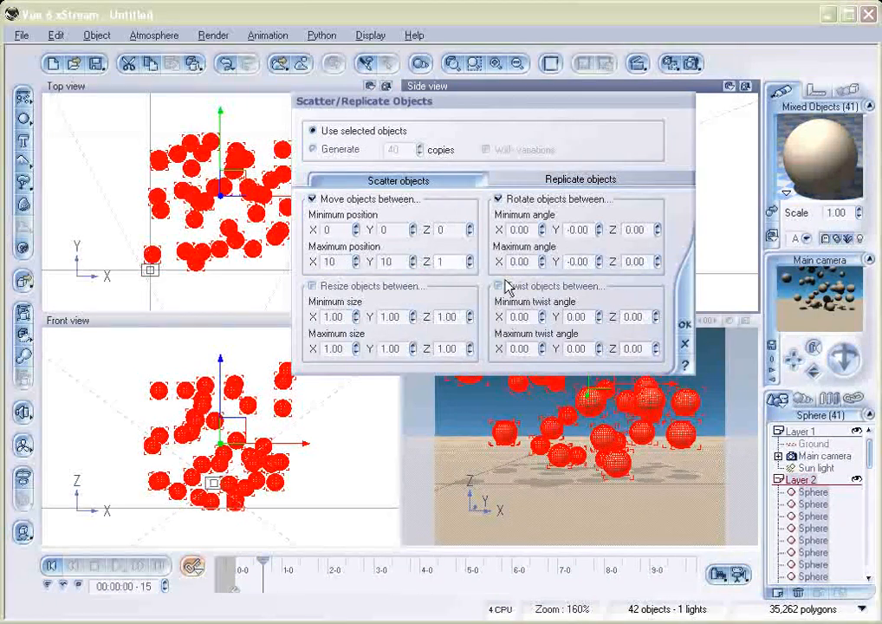
Set the rotation's minimum angles to 1, 2, 3 and maximum angles to 4, 11, 3, and apply the scatter.
double_click(518, 229)
type("1")
double_click(576, 230)
type("2")
double_click(640, 230)
type("3")
double_click(595, 260)
type("11")
double_click(638, 261)
type("3")
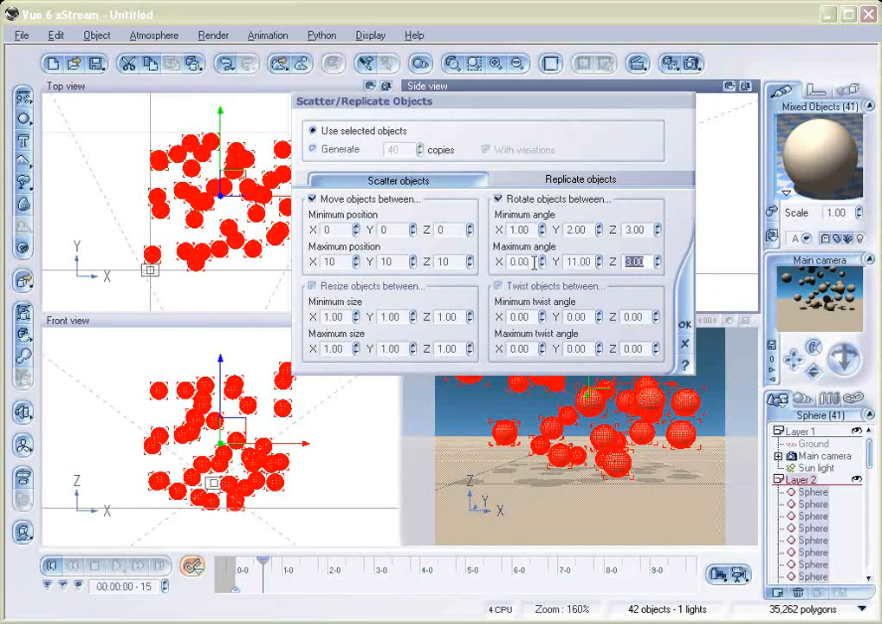
double_click(519, 261)
type("4")
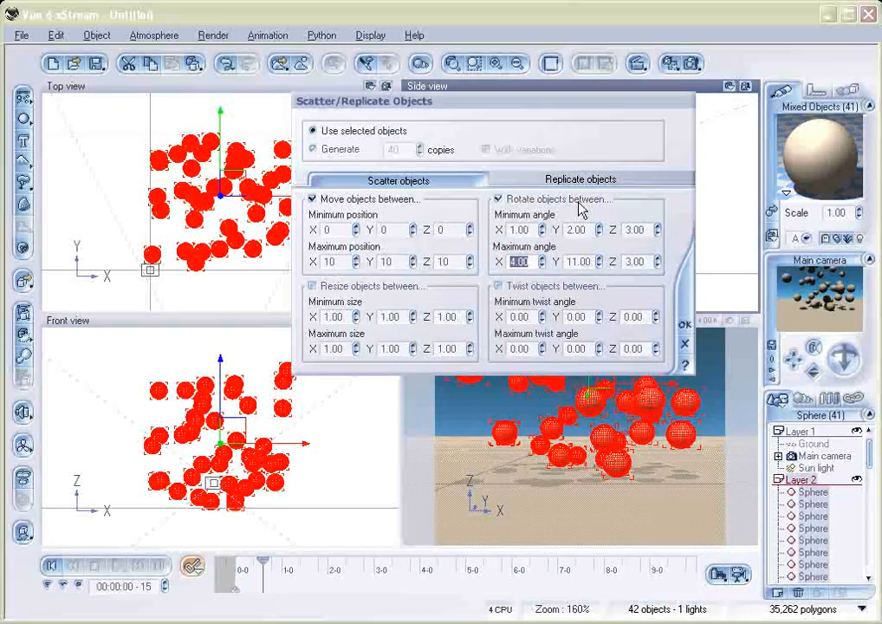
left_click(685, 325)
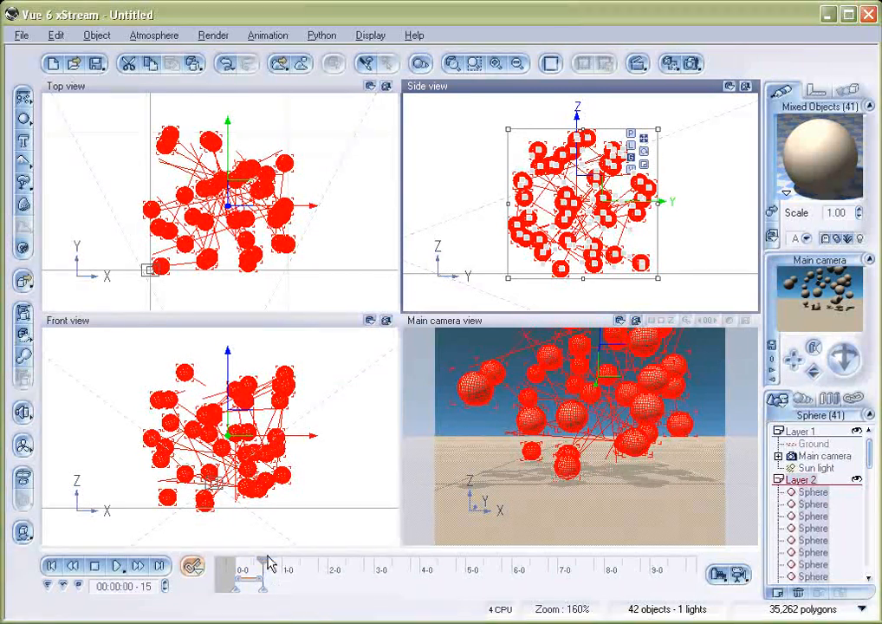
Go to frame 24 and add a keyframe to all properties of the selected spheres.
left_click_drag(263, 562, 280, 562)
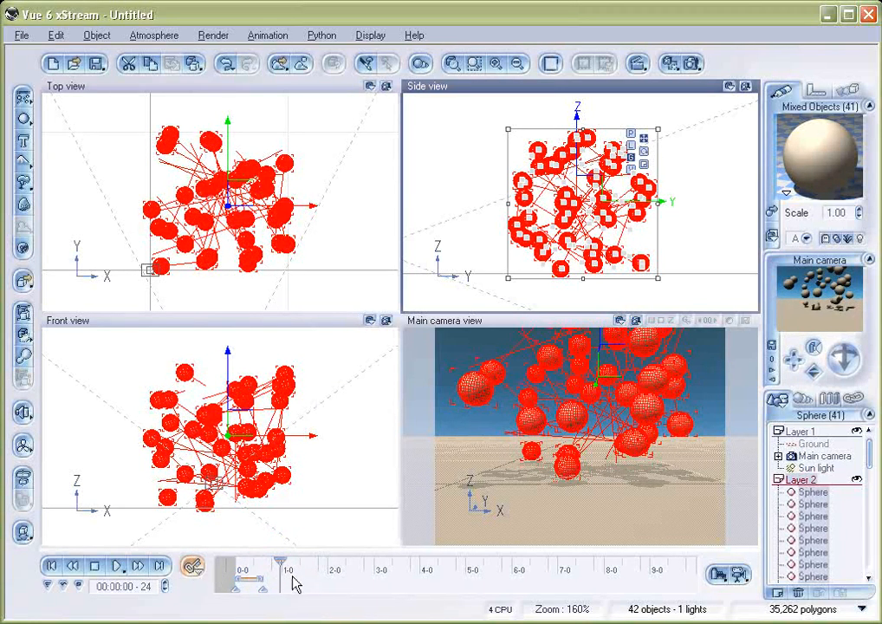
left_click(195, 569)
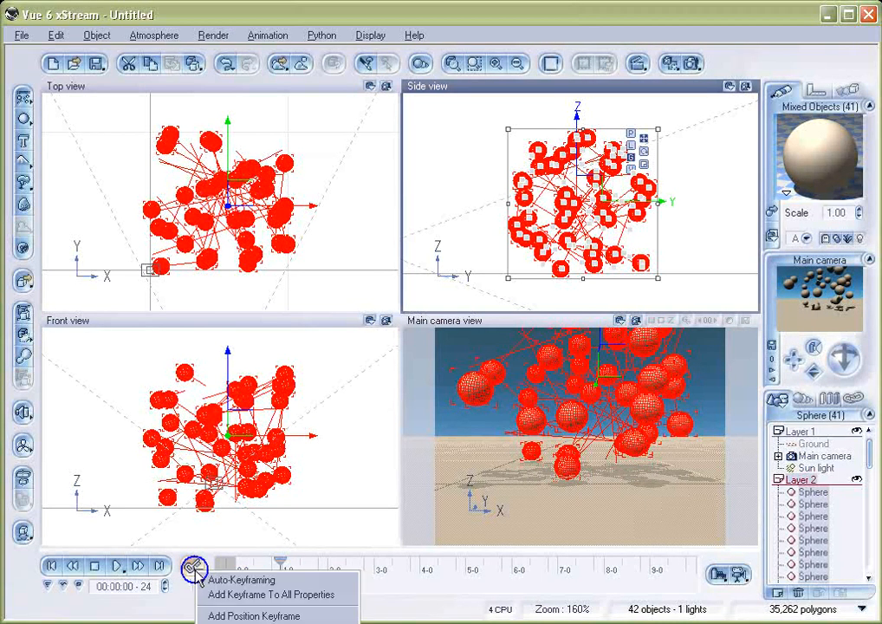
left_click(270, 598)
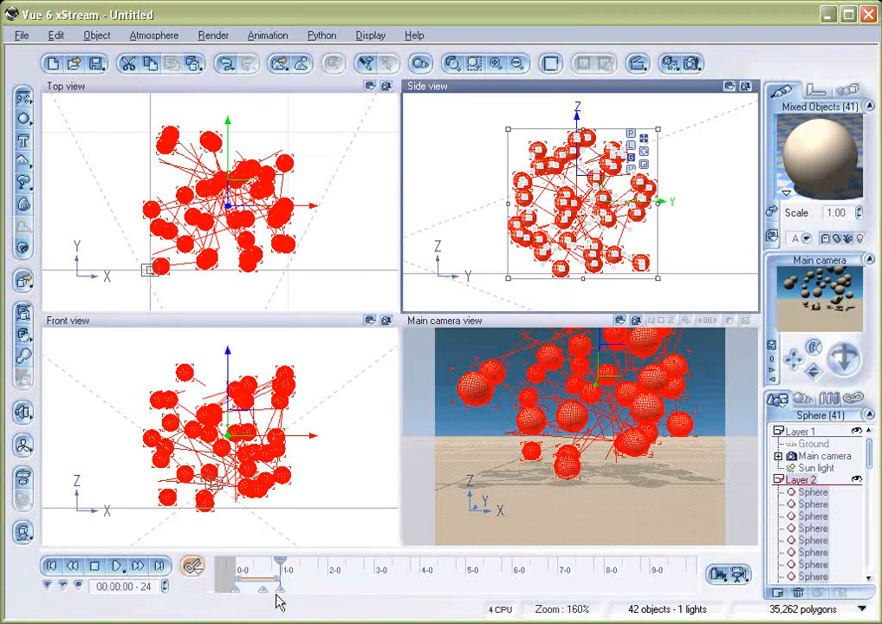
Start a Scatter/Replicate at frame 24 that uses the selected spheres, with object rotation turned off.
left_click(193, 65)
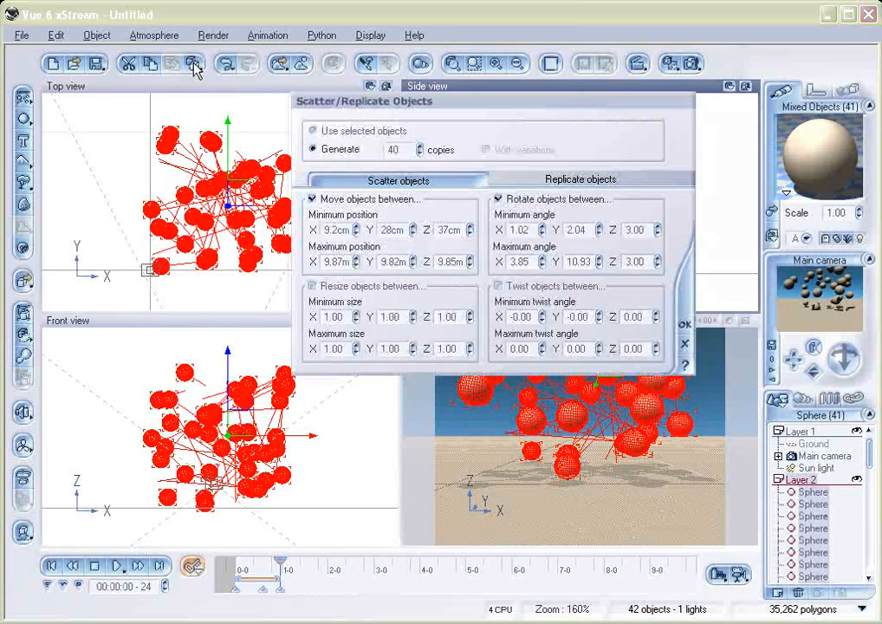
left_click(328, 134)
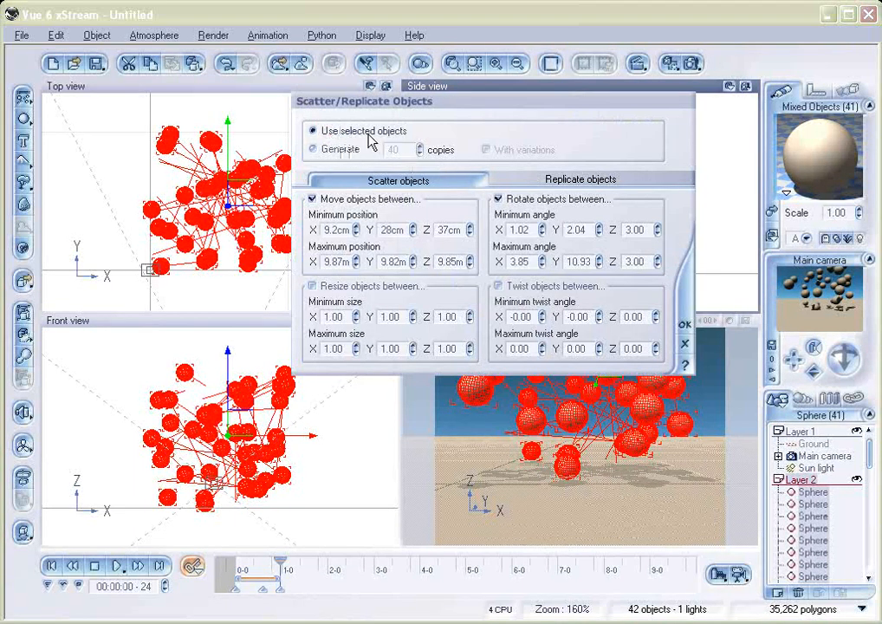
left_click(513, 202)
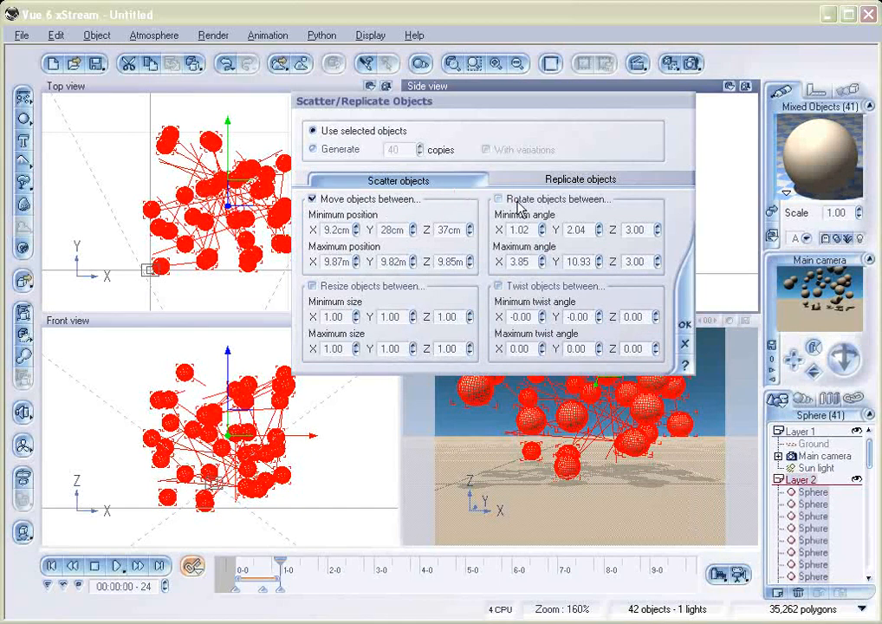
Scatter the spheres between a minimum position of 0 and a maximum position of 2 on all three axes.
double_click(345, 229)
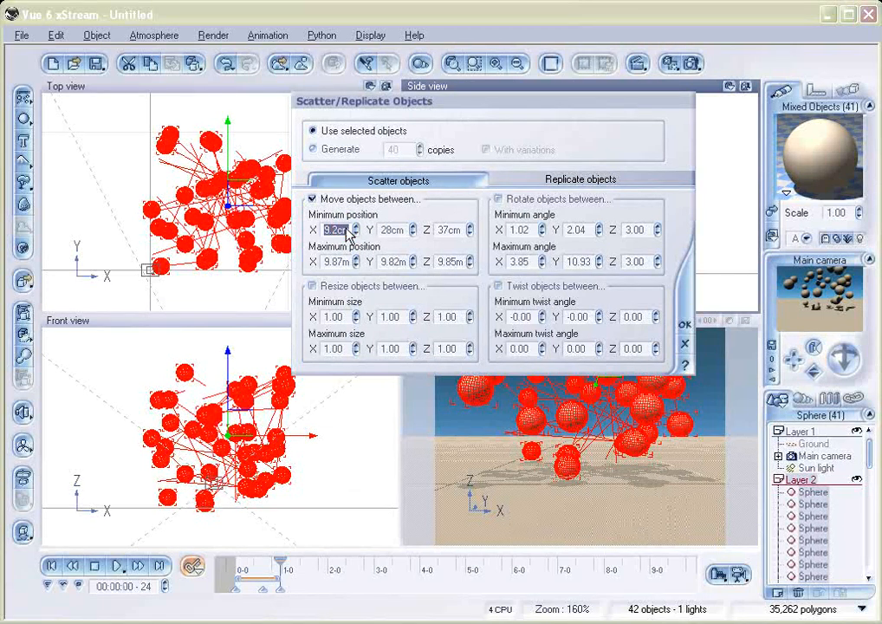
type("0")
double_click(406, 230)
type("0")
double_click(451, 230)
type("0")
double_click(337, 261)
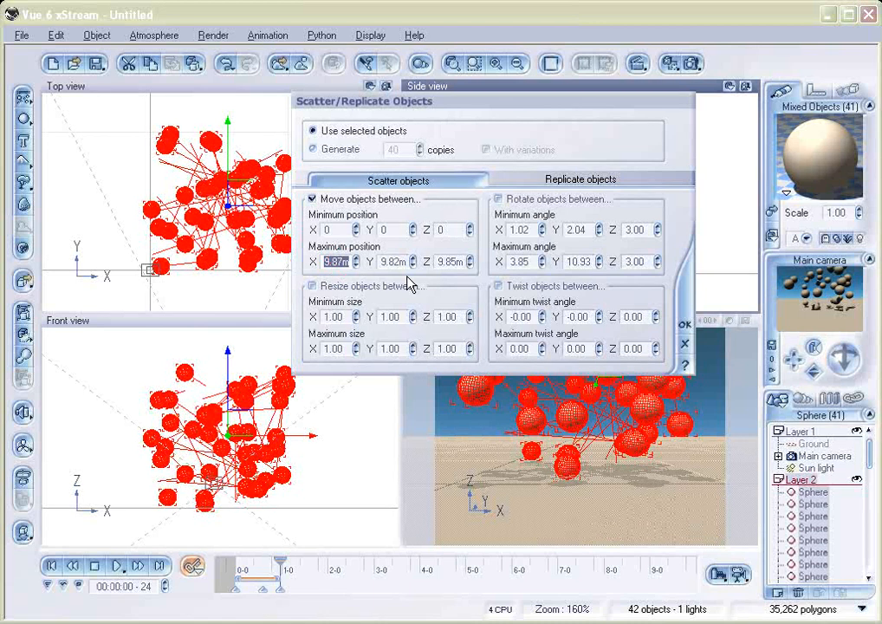
type("2")
double_click(388, 261)
type("2")
double_click(451, 261)
type("2")
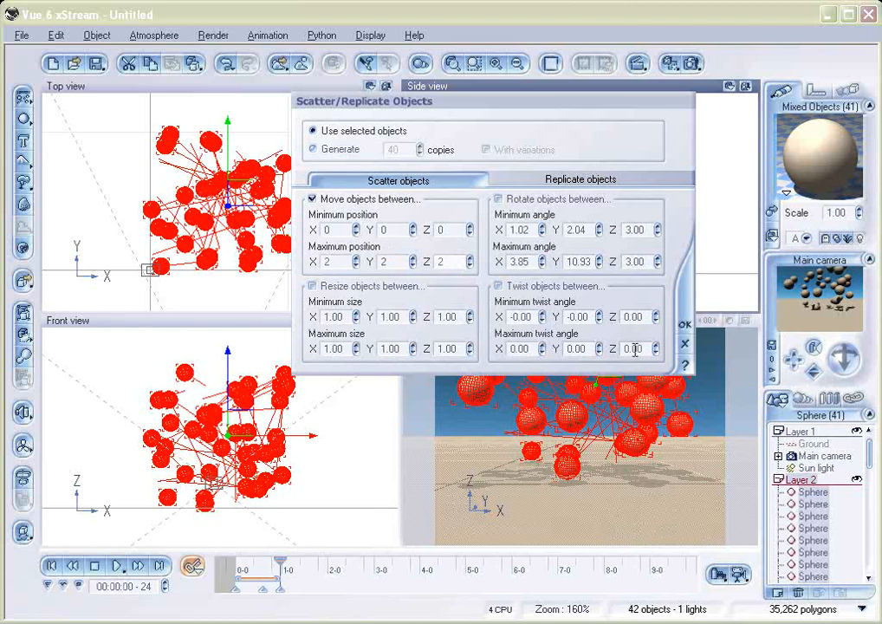
left_click(685, 324)
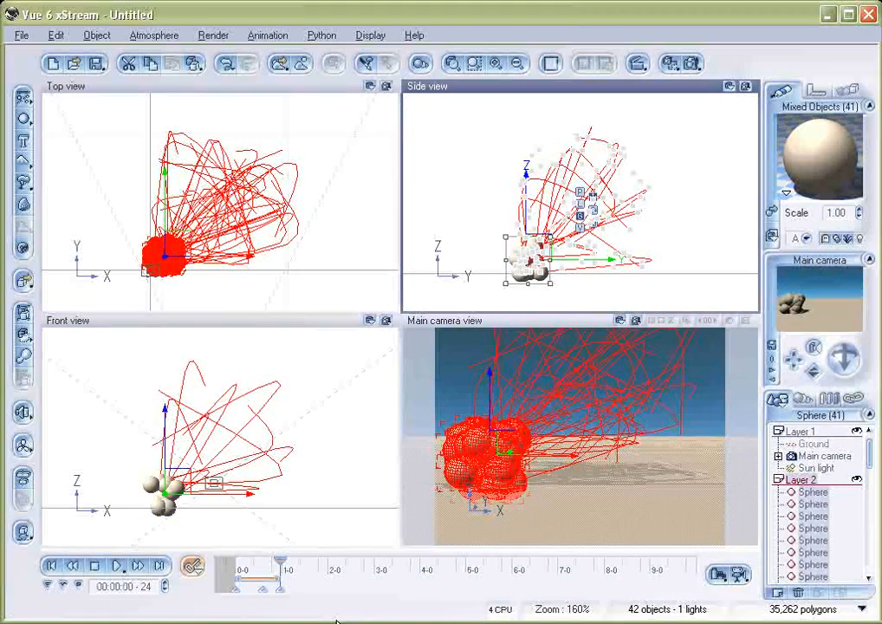
Go to 1 second 12 frames and start a Scatter/Replicate that uses the selected spheres.
left_click_drag(282, 561, 302, 561)
left_click(192, 63)
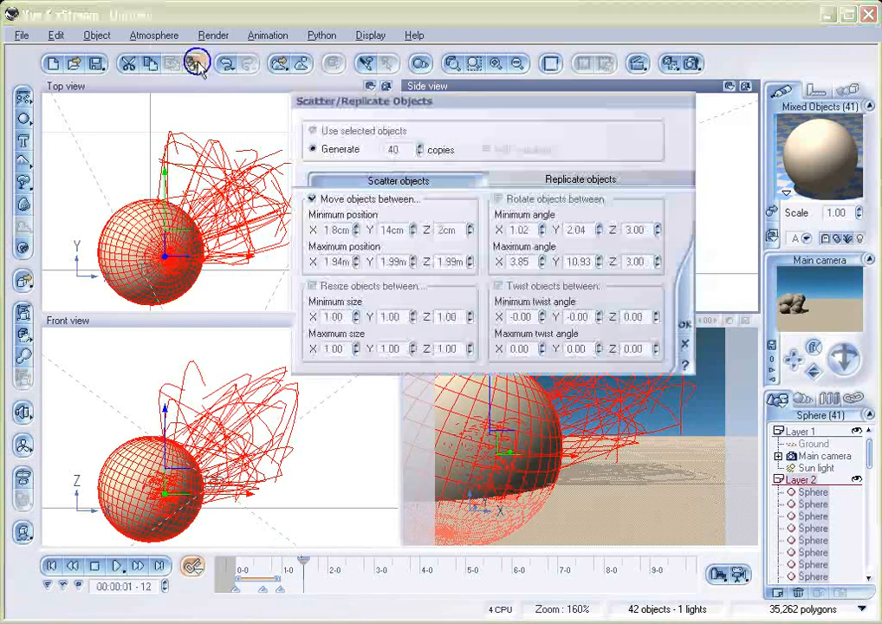
left_click(326, 131)
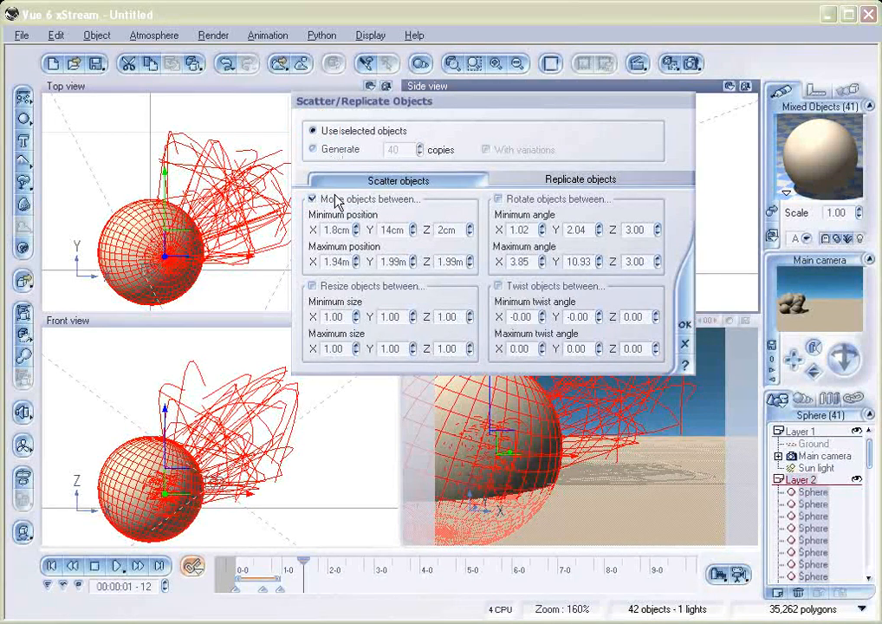
Scatter the spheres between minimum position 0, 0, 0 and maximum position X 20, Y 50, Z 20.
left_click(328, 230)
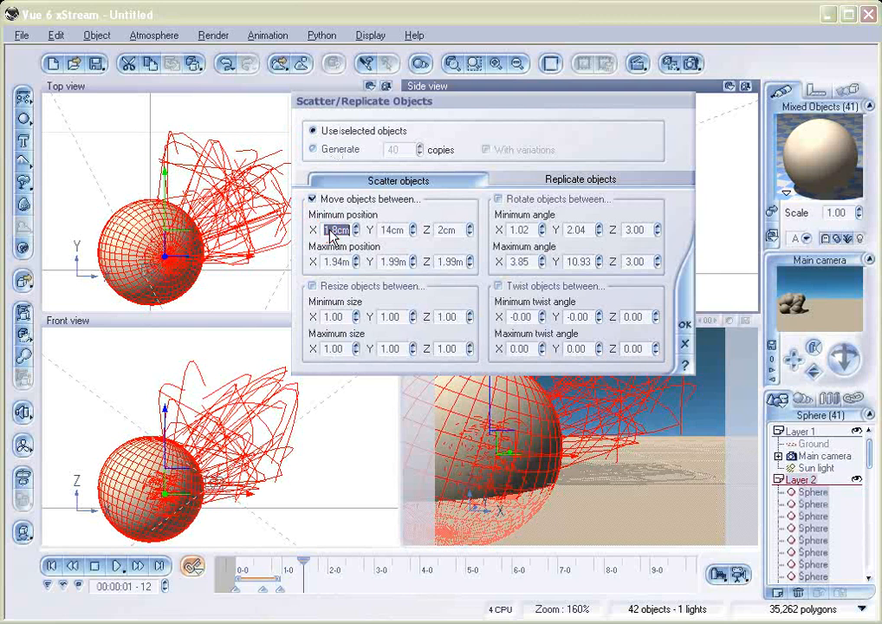
type("0")
left_click(388, 229)
type("0")
left_click(453, 230)
type("0")
left_click(337, 262)
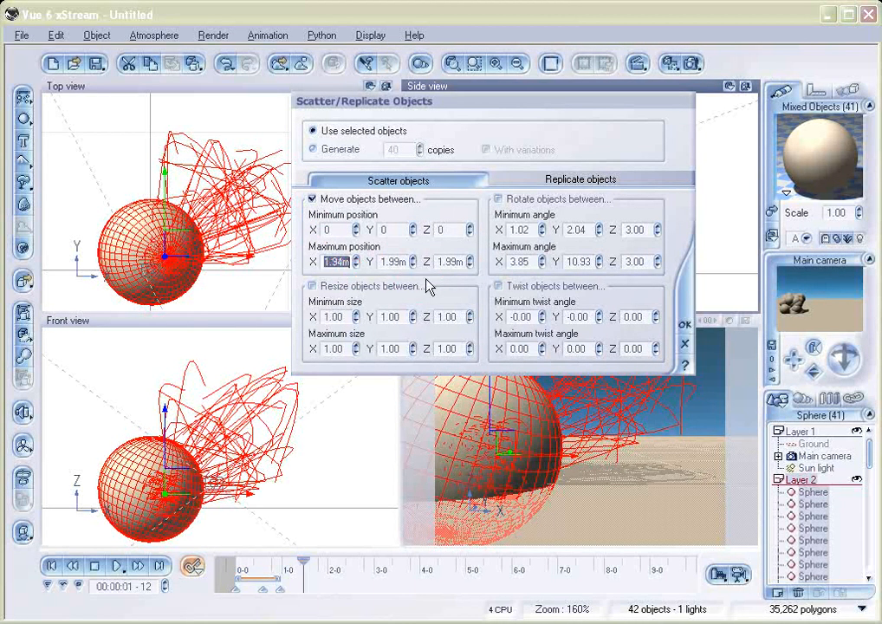
type("20")
left_click(393, 262)
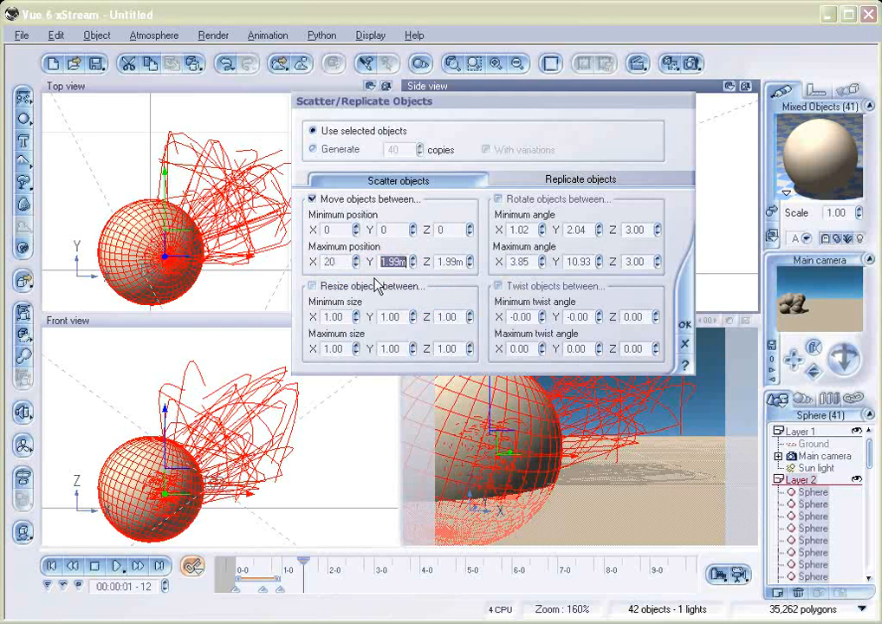
type("50")
left_click(457, 258)
type("20")
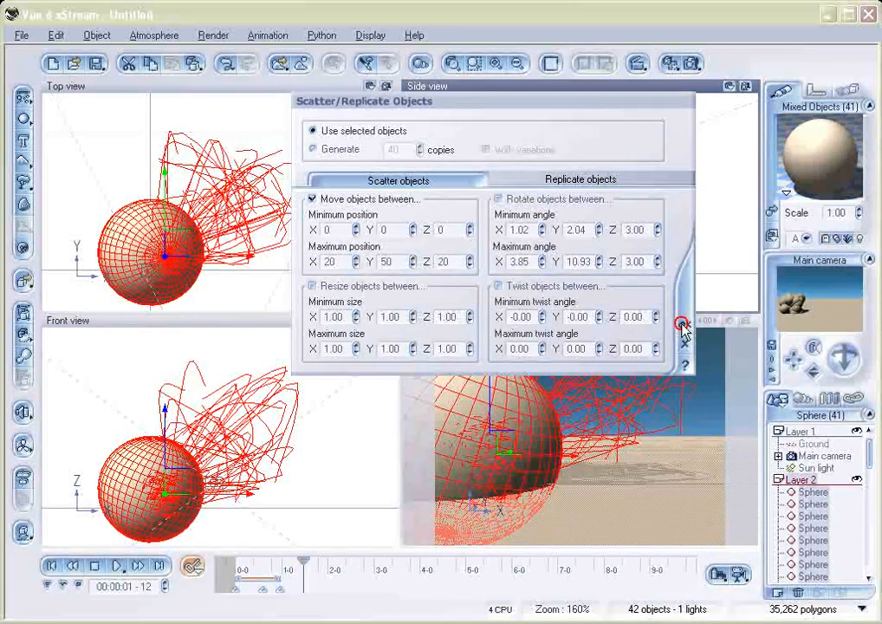
left_click(685, 324)
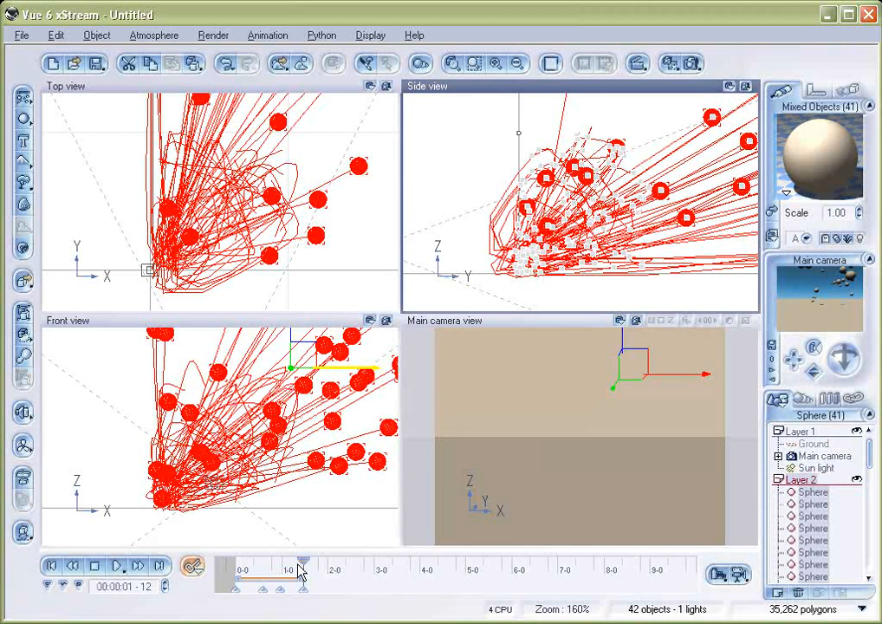
Go to 1 second 23 frames and start a Scatter/Replicate that uses the selected spheres.
left_click_drag(304, 562, 325, 561)
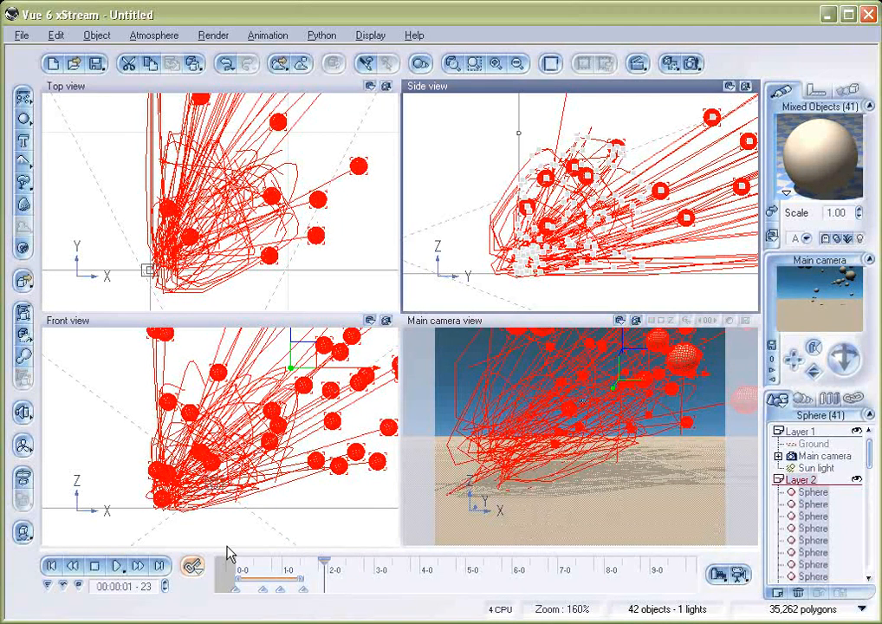
left_click(193, 64)
left_click(318, 132)
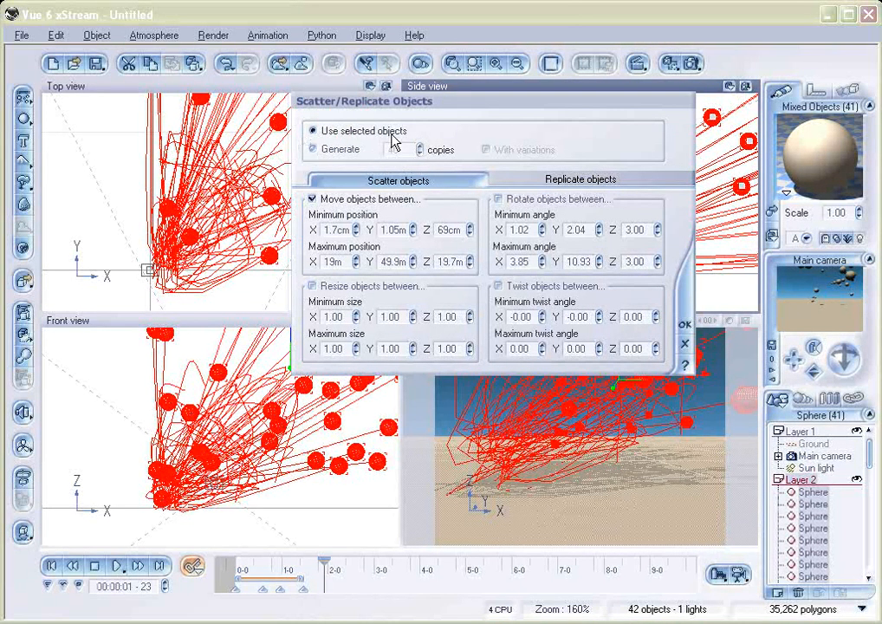
Scatter the spheres between a minimum position of 0 and a maximum position of 6 on X, Y and Z.
left_click(336, 230)
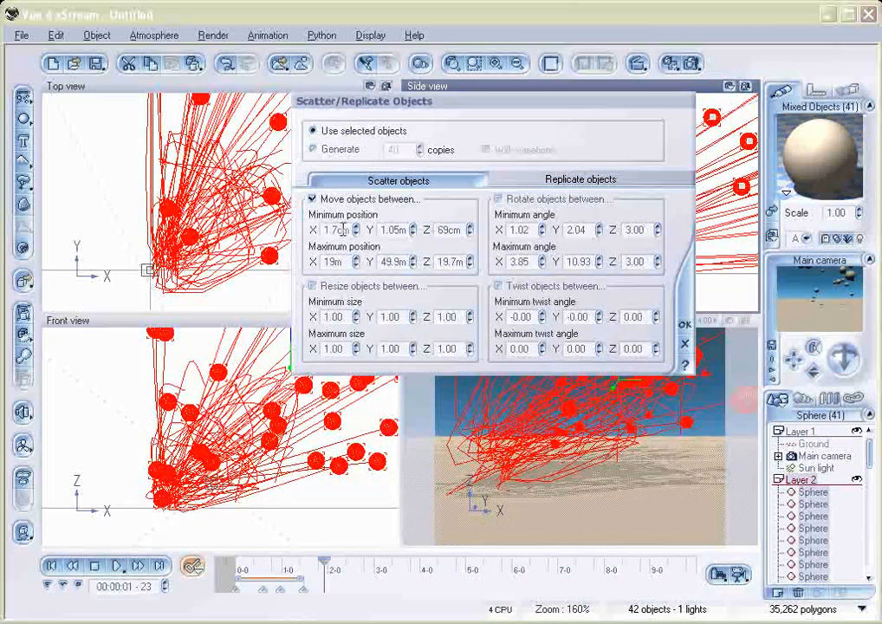
type("0")
left_click(400, 231)
type("0")
key("Tab")
type("0")
left_click(339, 261)
type("6")
left_click(394, 261)
type("6")
left_click(451, 261)
type("6")
left_click(683, 328)
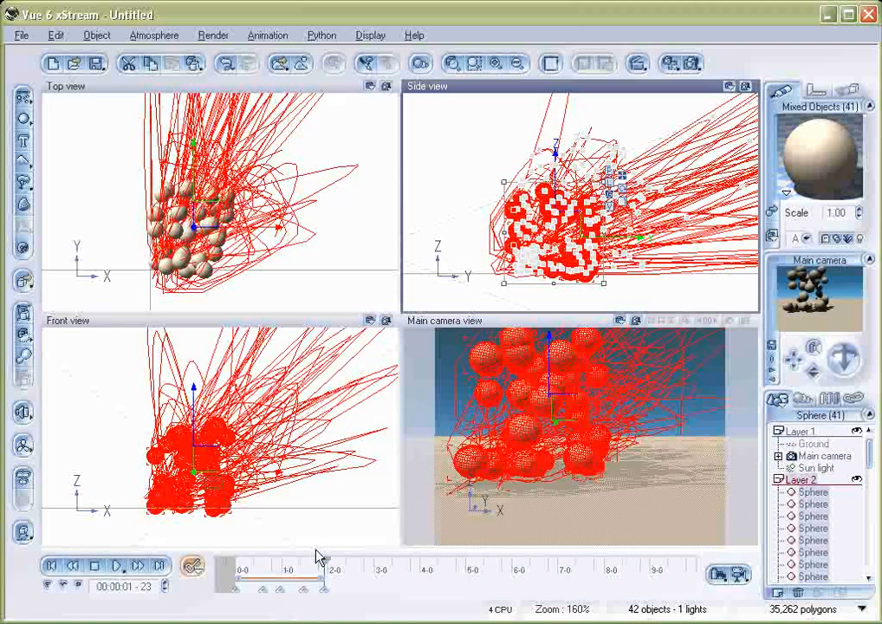
Go to 2 seconds 12 frames and start a Scatter/Replicate that uses the selected spheres.
left_click_drag(330, 565, 349, 565)
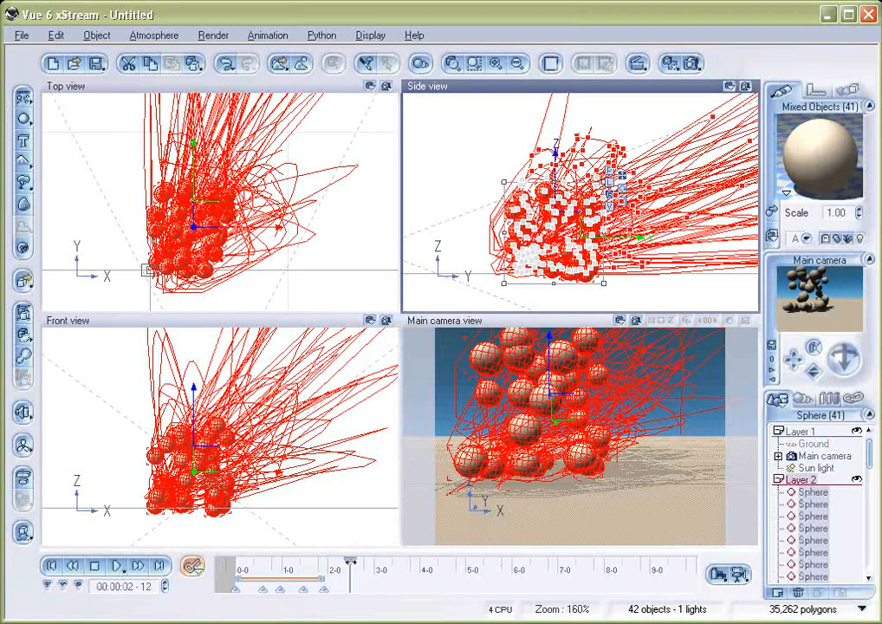
left_click(193, 63)
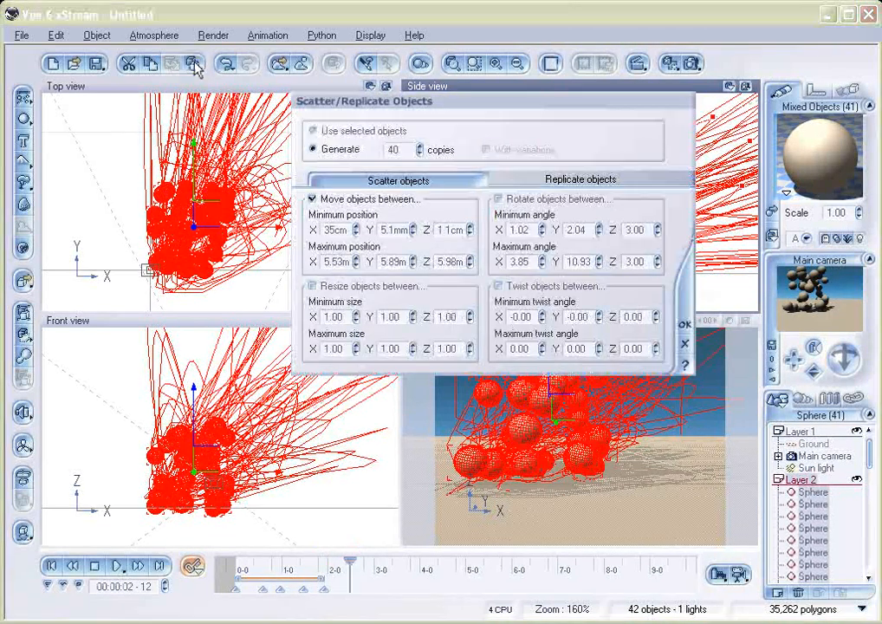
left_click(335, 139)
Scatter the spheres between minimum position X -5, Y -5, Z 0 and a maximum position of 15 on all axes.
left_click(335, 229)
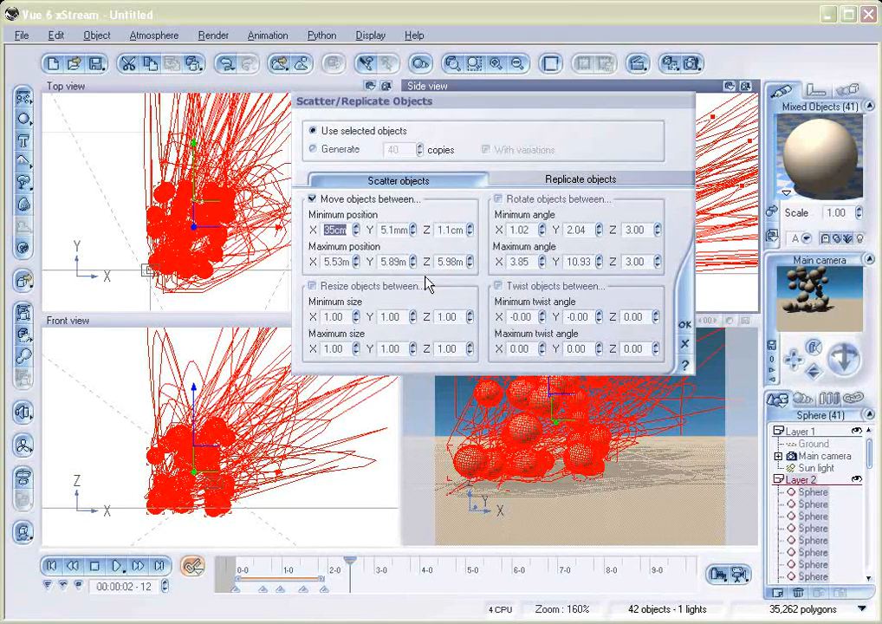
key("BackSpace")
type("-5")
left_click(392, 229)
key("BackSpace")
left_click(449, 229)
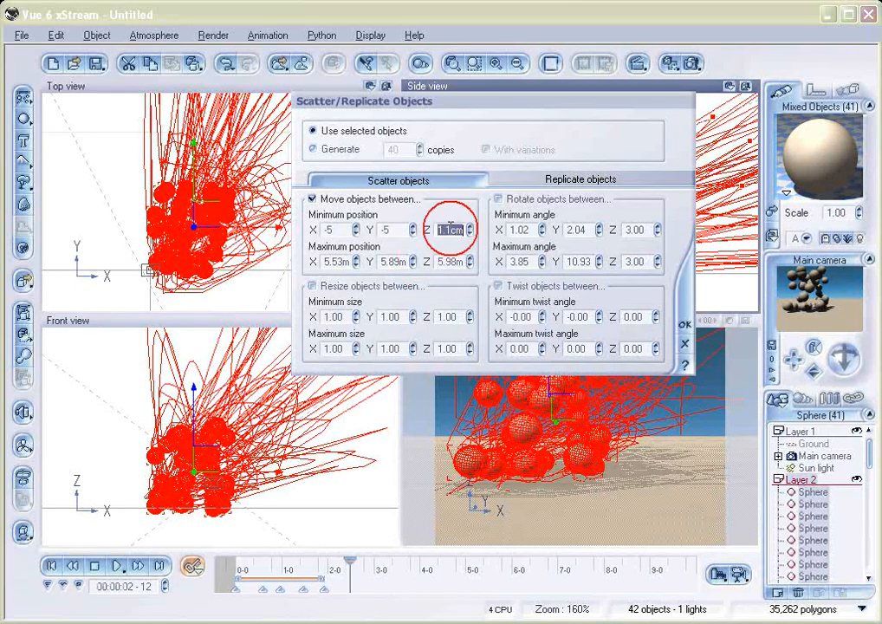
type("0")
double_click(337, 261)
type("15")
key("Tab")
type("15")
key("Tab")
type("15")
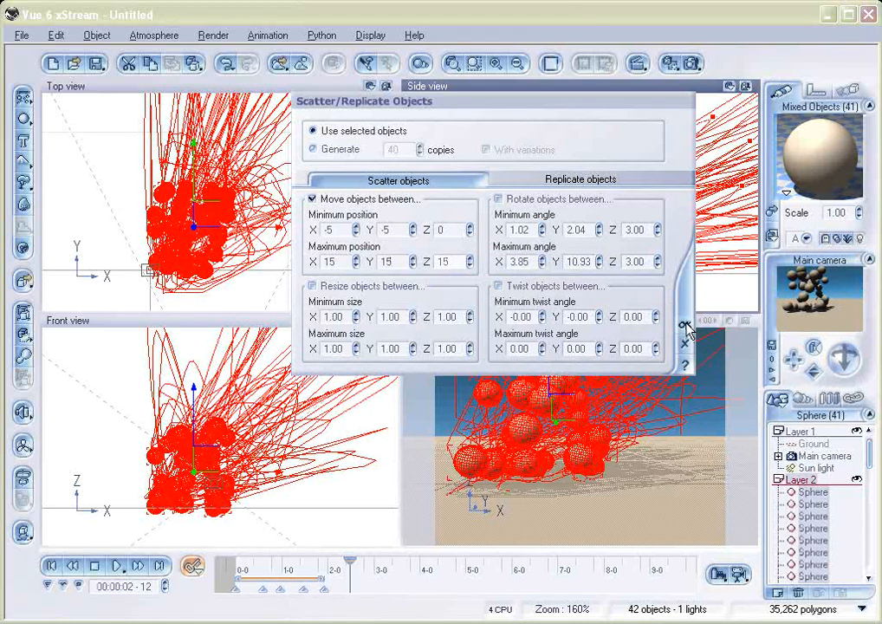
left_click(685, 325)
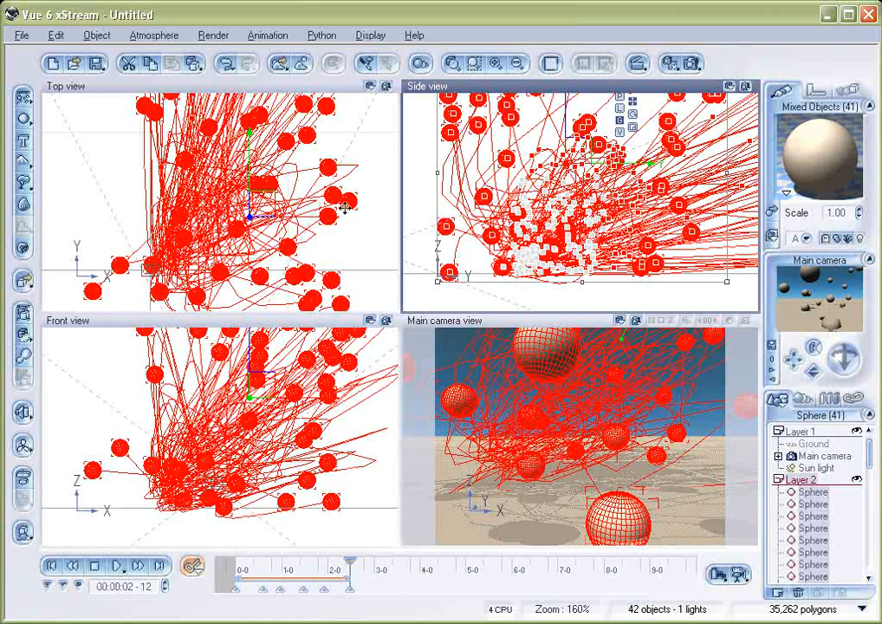
Go to 2 seconds 22 frames and start a Scatter/Replicate that uses the selected spheres.
right_click_drag(358, 233, 207, 250)
right_click_drag(277, 294, 269, 336)
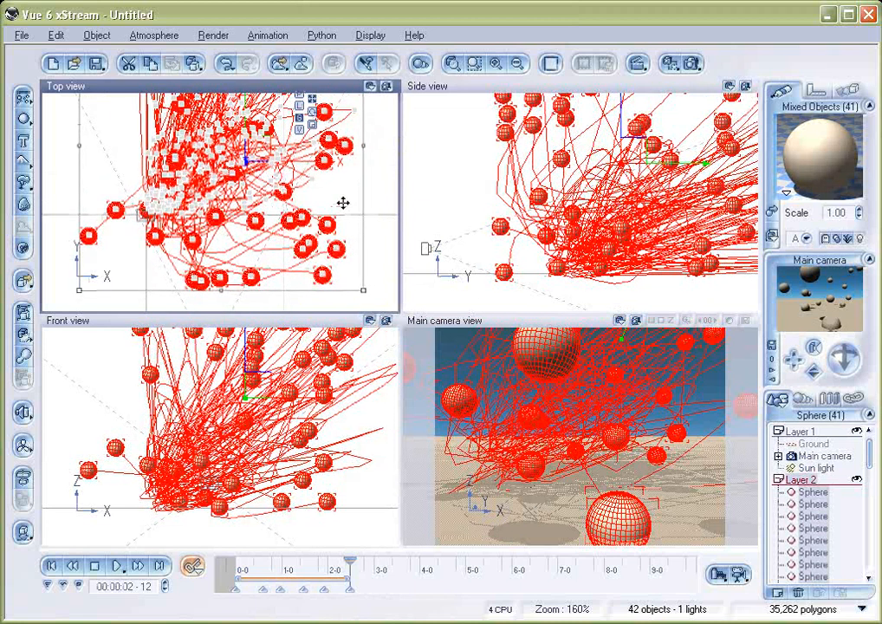
right_click_drag(372, 213, 368, 87)
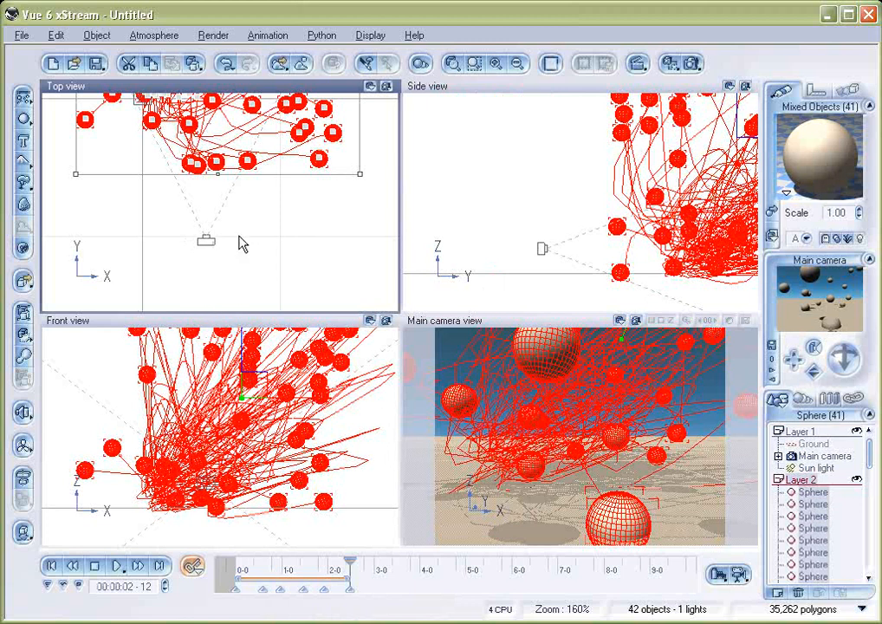
right_click_drag(291, 229, 291, 355)
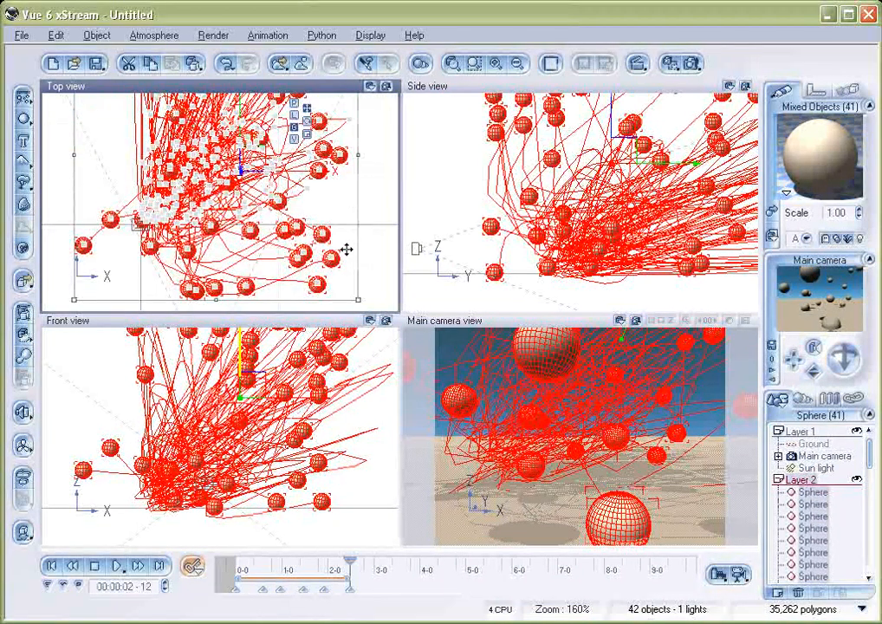
right_click_drag(361, 204, 361, 234)
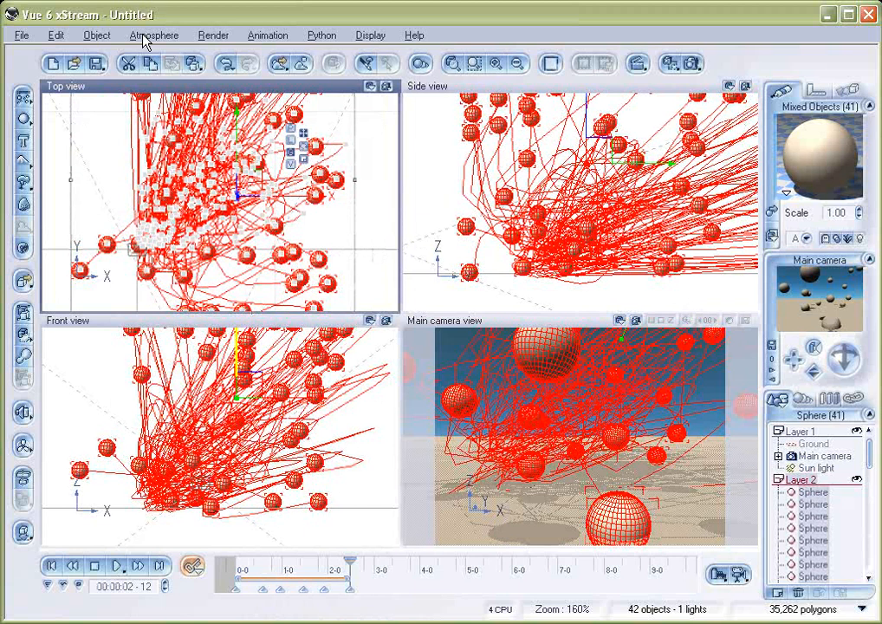
left_click_drag(349, 560, 369, 559)
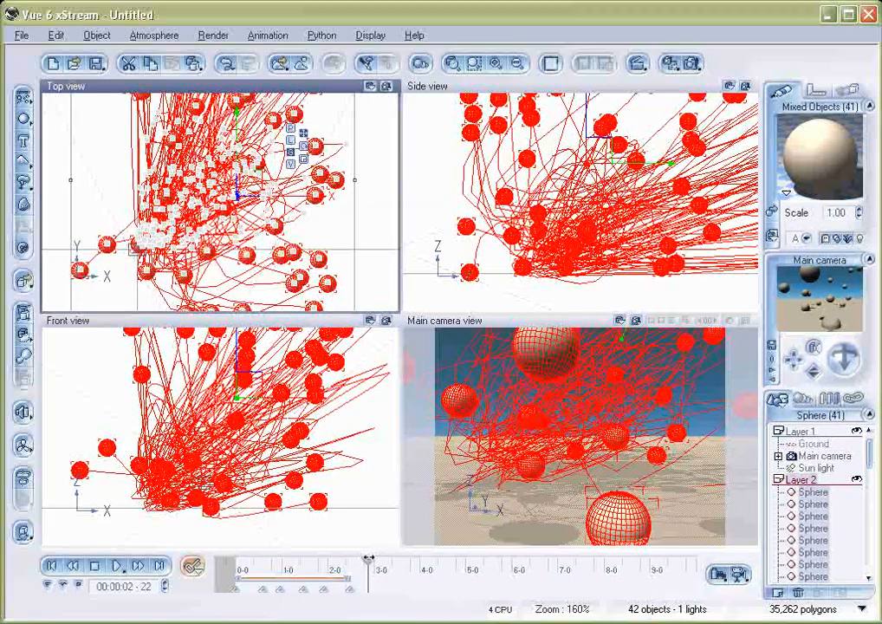
left_click(194, 63)
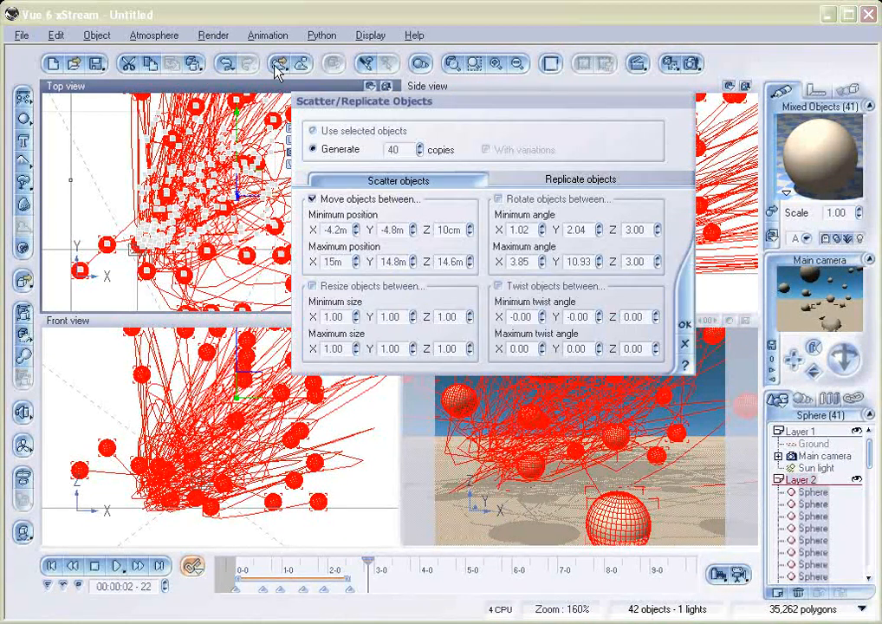
left_click(311, 131)
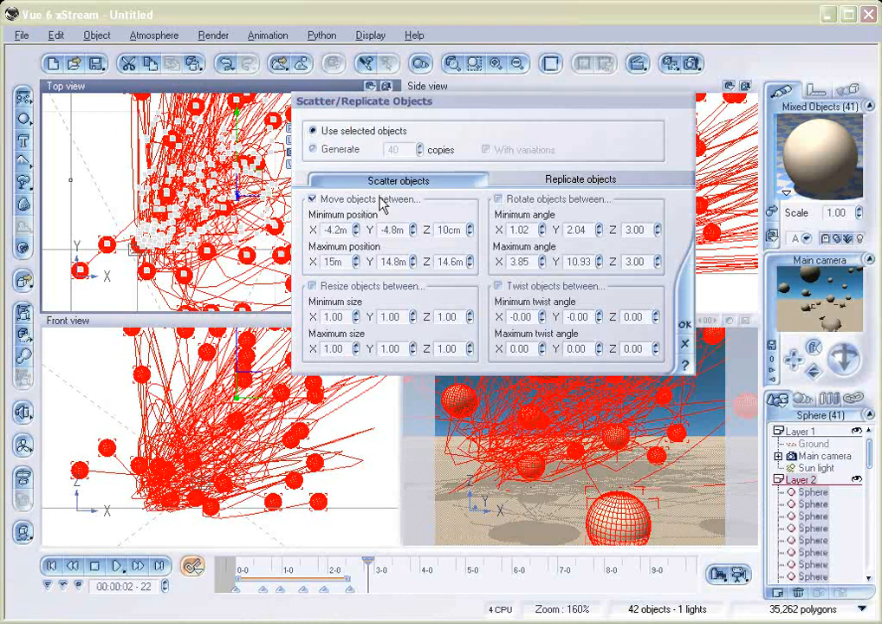
Set the scatter's minimum position to 0 on X, Y and Z.
double_click(336, 230)
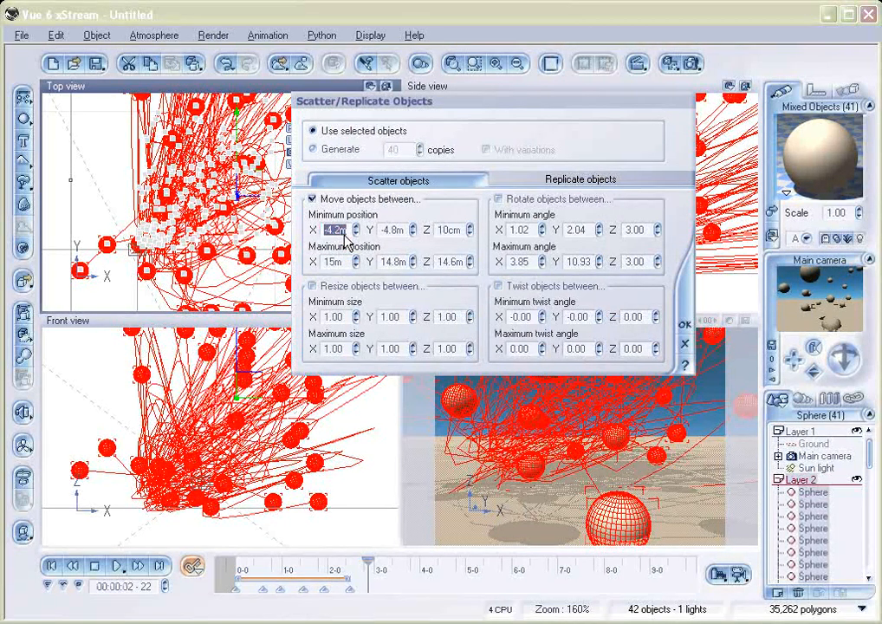
type("0")
key("Tab")
type("0")
key("Tab")
type("0")
Set the scatter's maximum position to 10 on X, Y and Z and apply it to the spheres.
double_click(338, 262)
type("10")
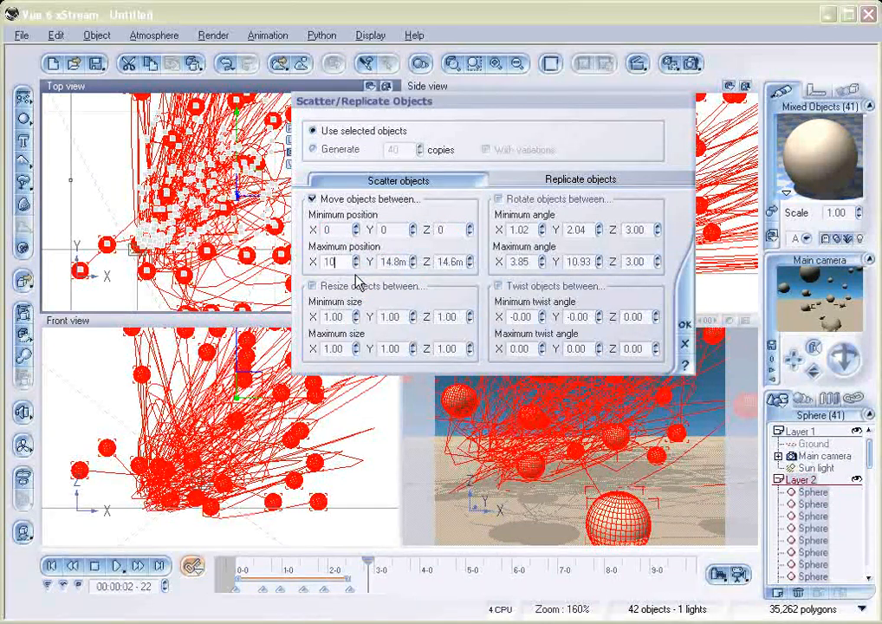
double_click(375, 258)
type("10")
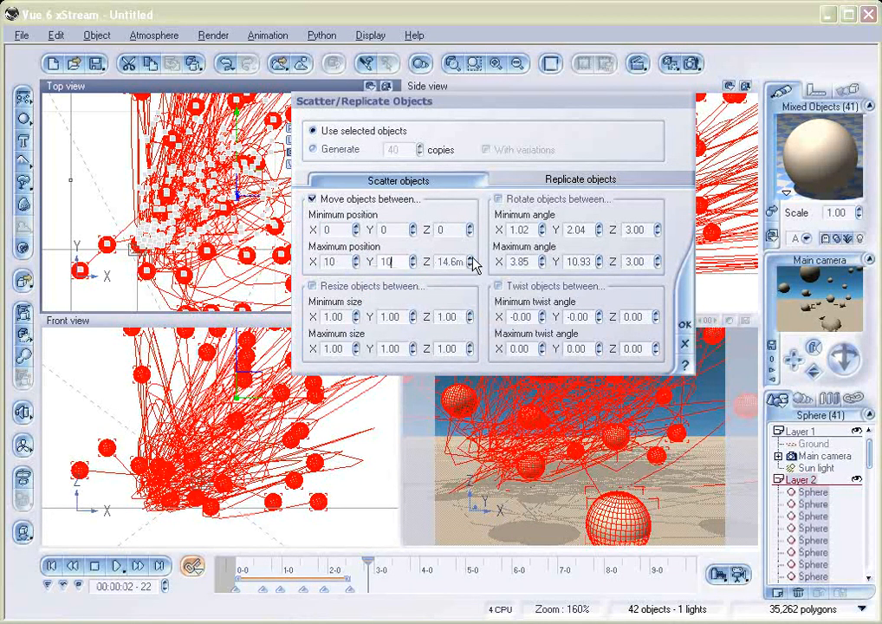
double_click(451, 261)
type("10")
left_click(683, 325)
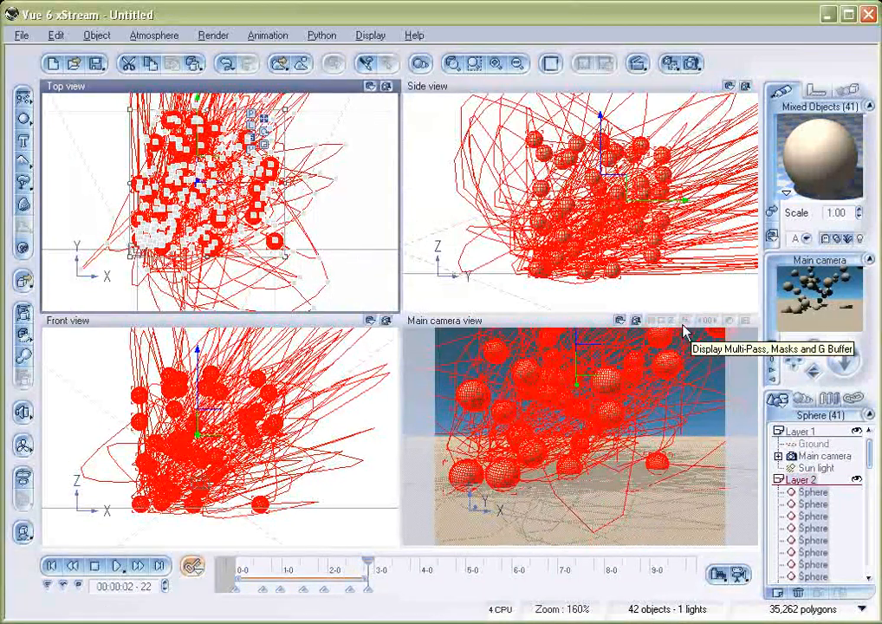
Go to 3 seconds 10 frames and start a Scatter/Replicate that uses the selected spheres.
left_click_drag(367, 560, 394, 559)
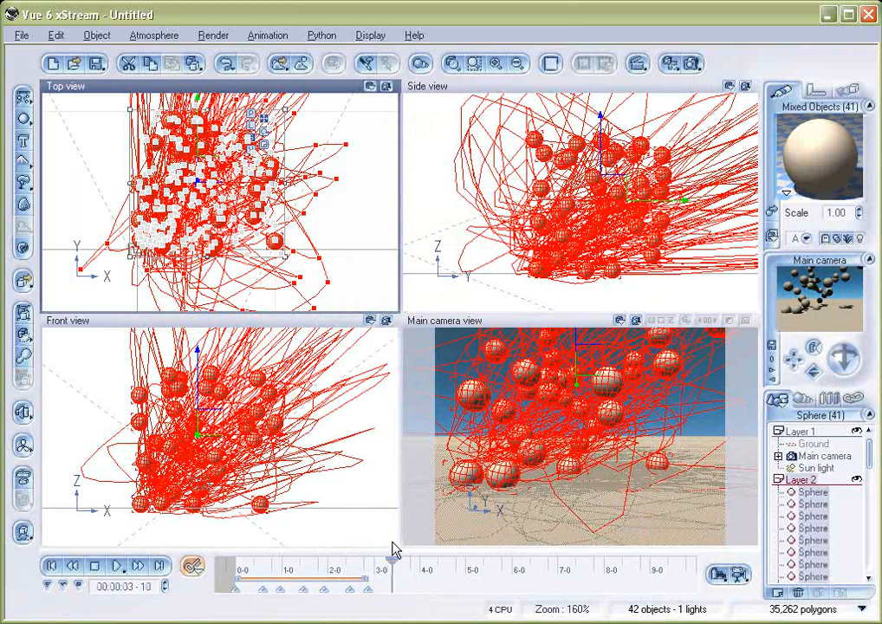
left_click(194, 63)
left_click(321, 133)
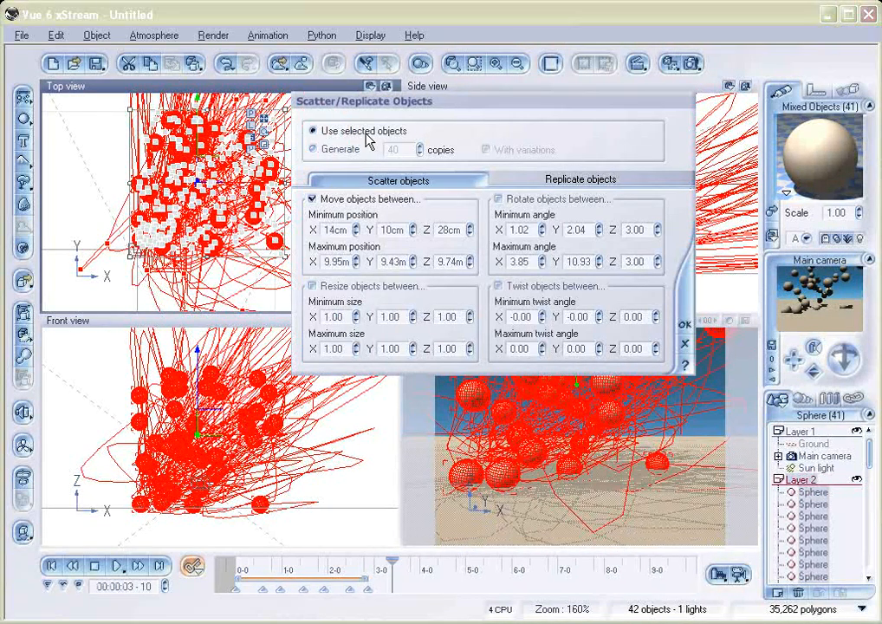
Set the scatter's minimum position to X -20, Y -25 and Z 0.
double_click(336, 231)
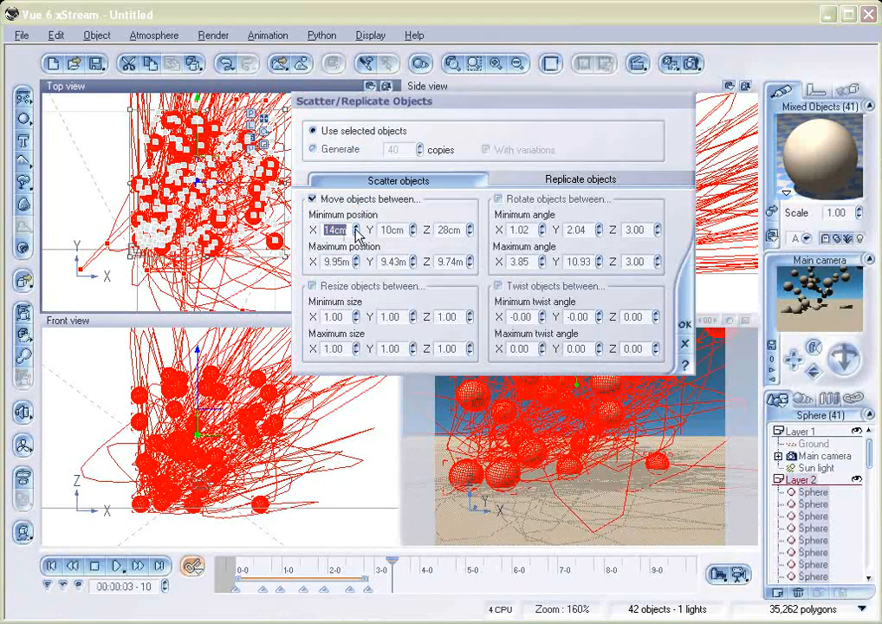
key("BackSpace")
type("-20")
double_click(391, 230)
key("BackSpace")
type("-25")
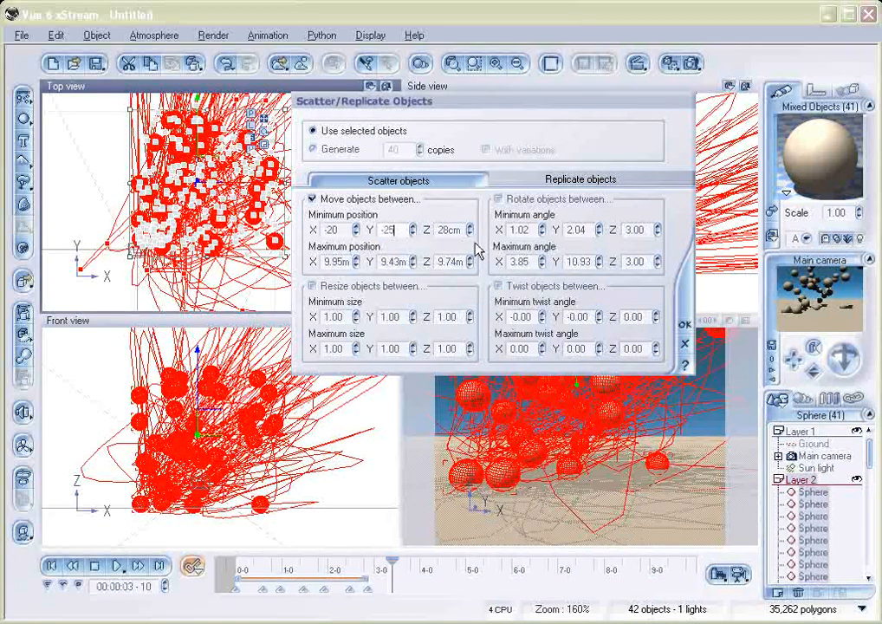
double_click(449, 229)
type("0")
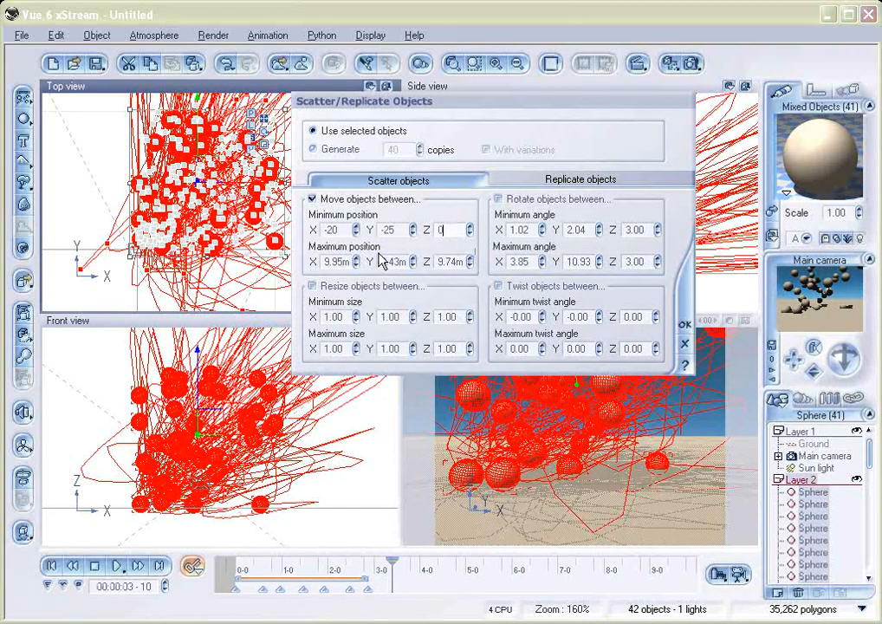
Set the scatter's maximum position to 20 on all axes and apply it to the spheres.
double_click(338, 260)
type("20")
double_click(392, 261)
type("20")
double_click(448, 261)
type("20")
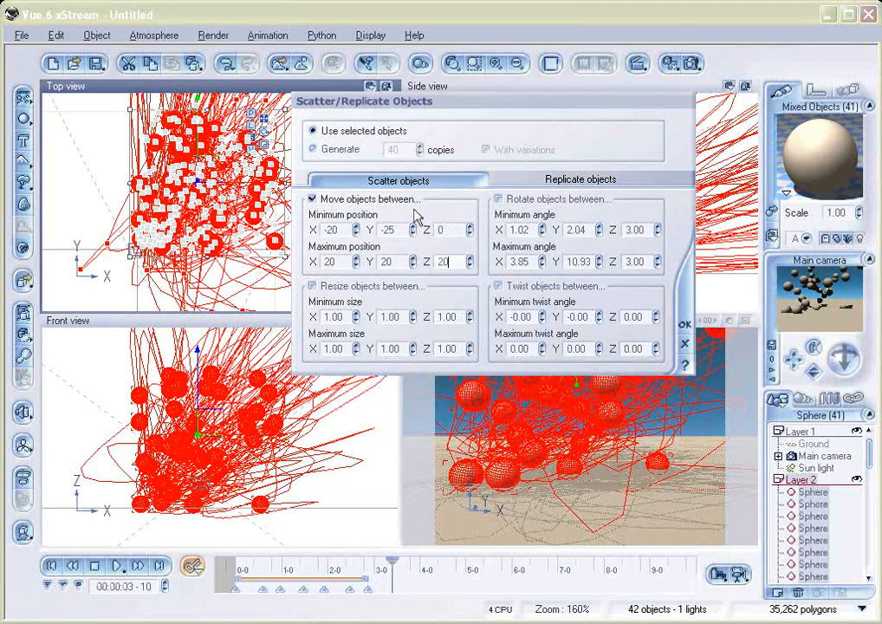
type("-25")
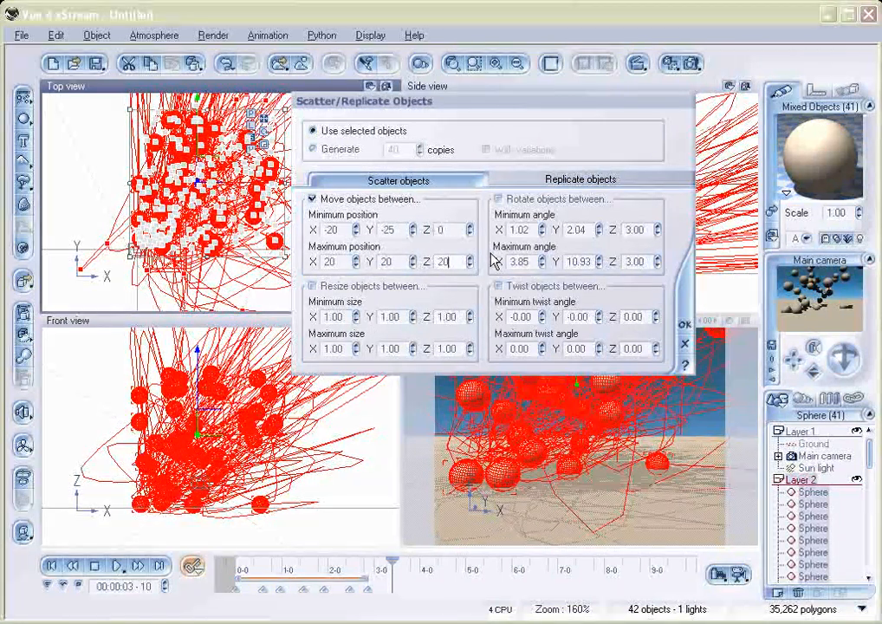
left_click(684, 324)
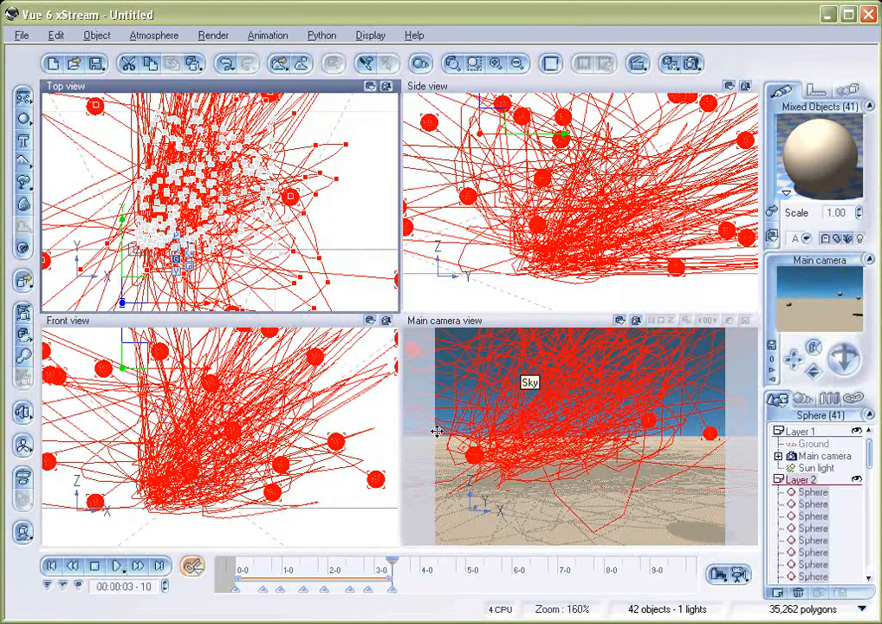
Select the sun light instead of the spheres and play the animation from the start in the main camera view.
left_click(819, 468)
left_click(52, 565)
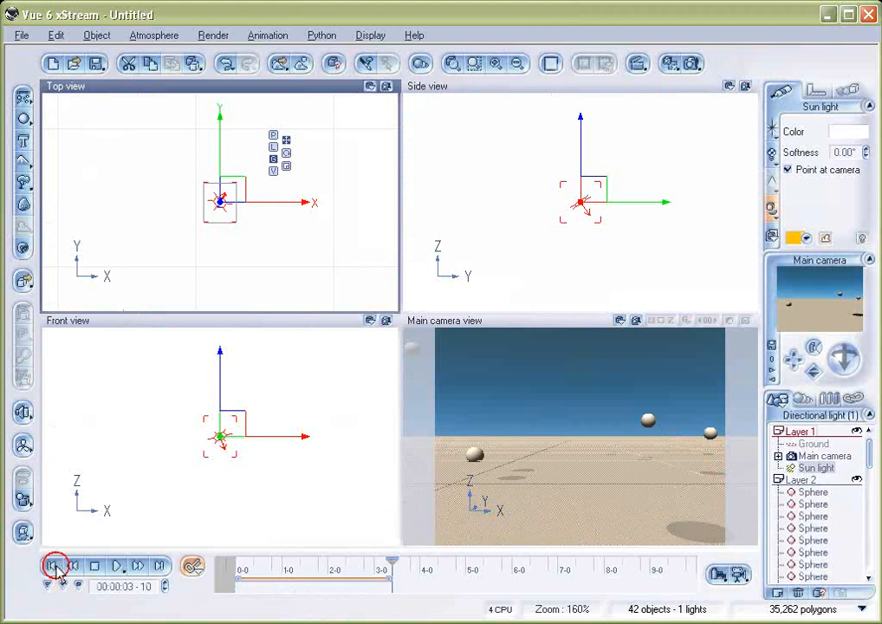
left_click(504, 329)
left_click(118, 566)
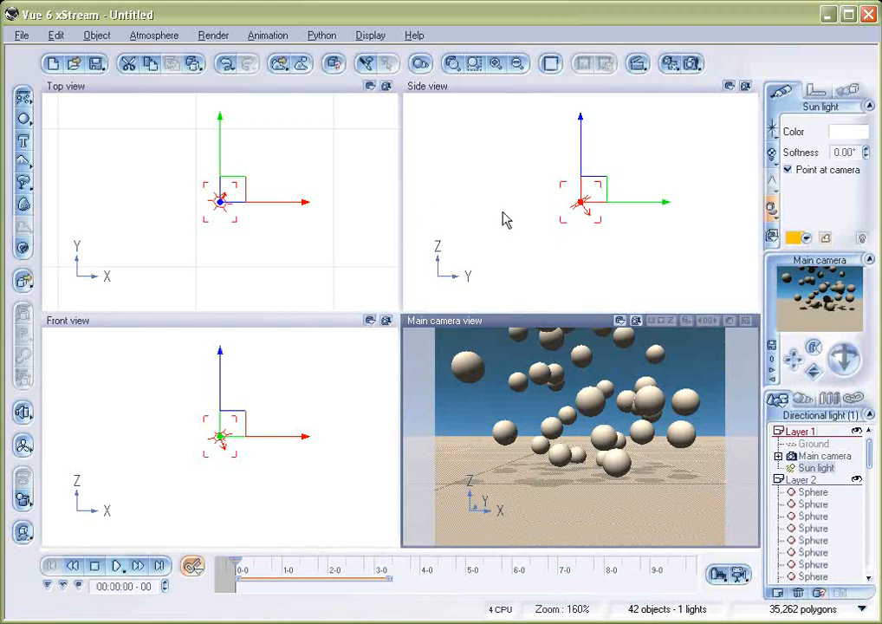
left_click(741, 579)
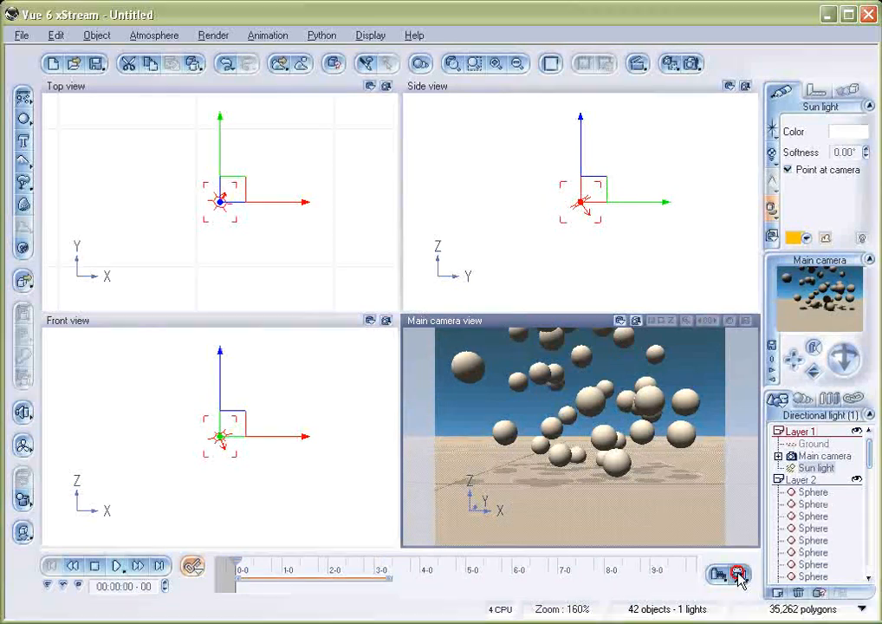
left_click(771, 593)
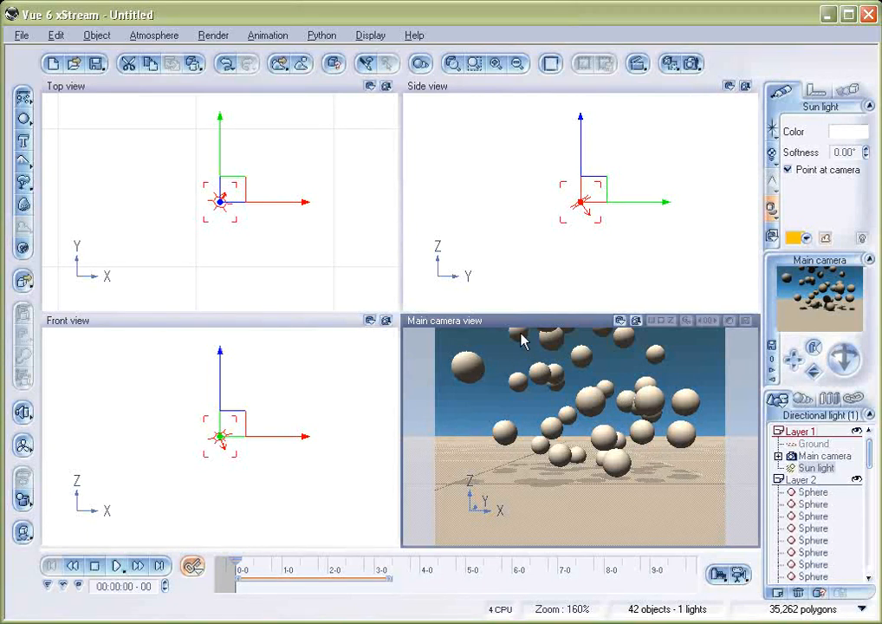
Select all the spheres in Layer 2 and replace them with the Fly object from the Geekatplay collection.
left_click(790, 479)
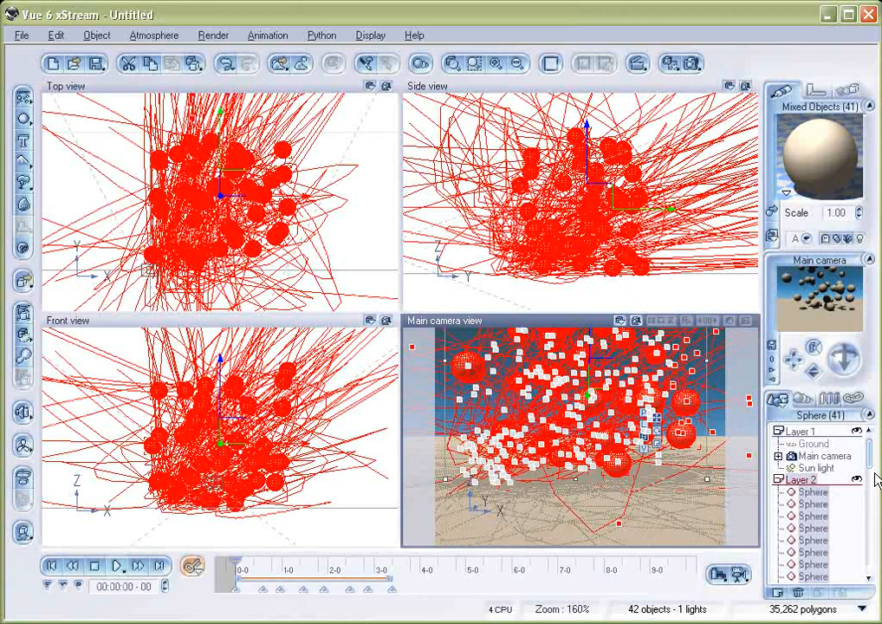
right_click(812, 497)
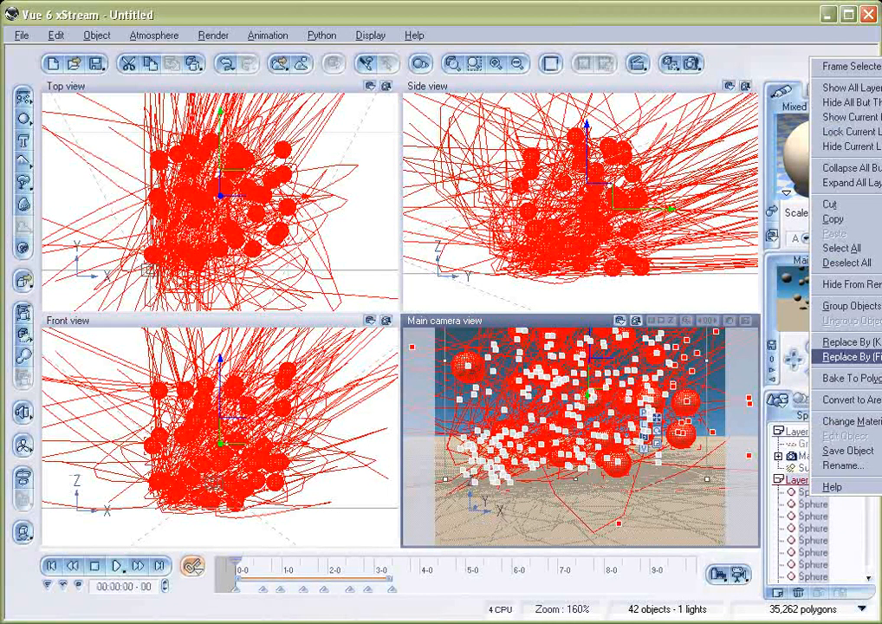
left_click(845, 356)
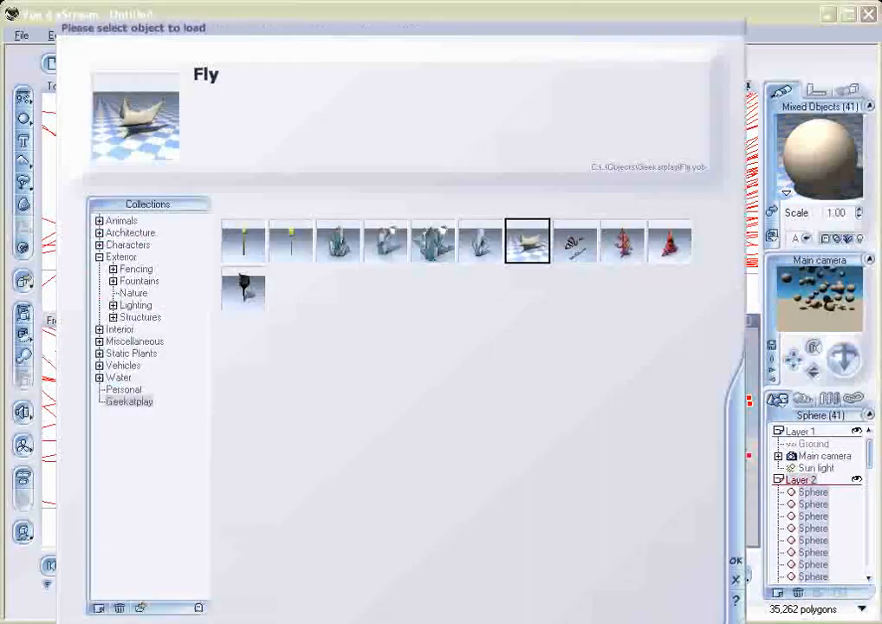
left_click(736, 563)
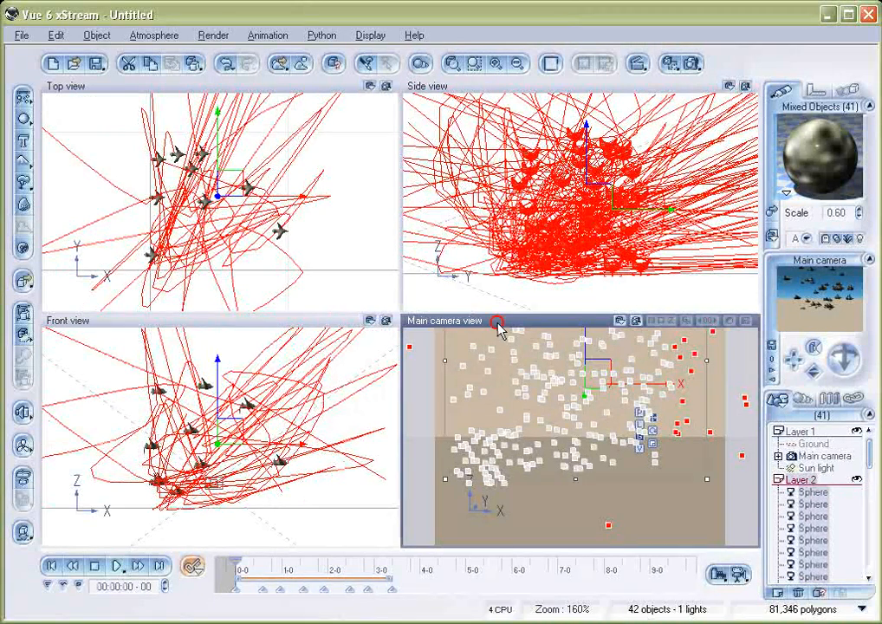
Play the animation of the replaced objects in the main camera view, with only the main camera selected.
left_click(116, 565)
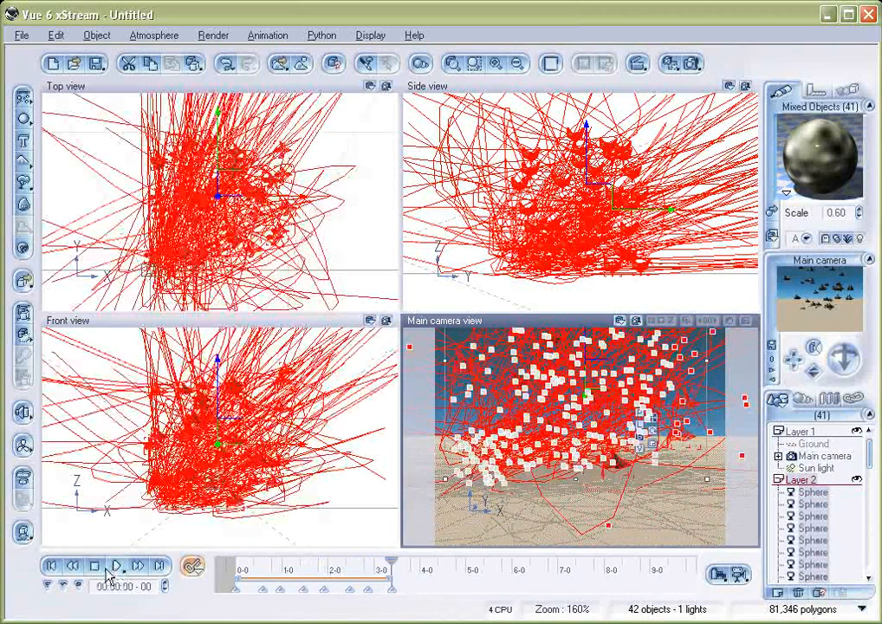
left_click(824, 456)
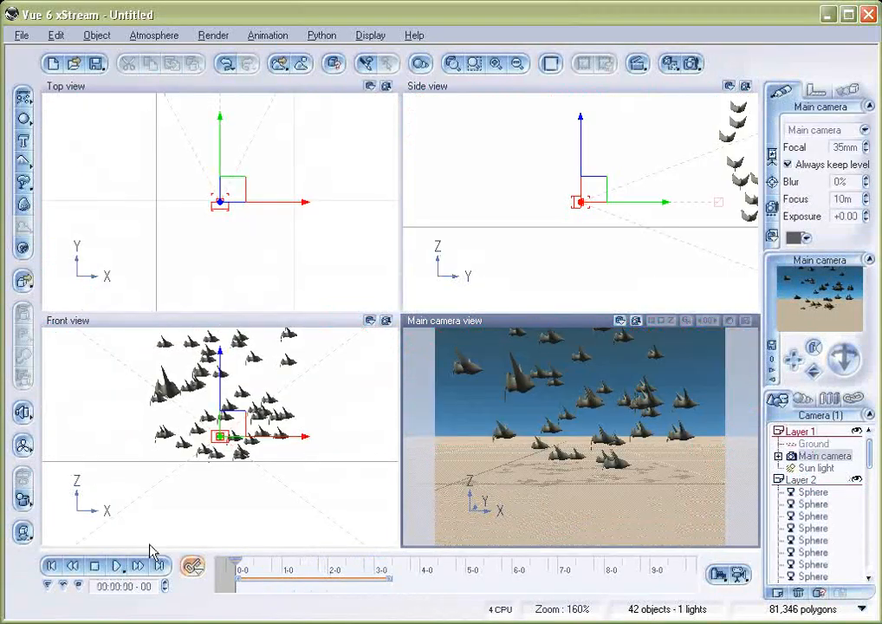
left_click(269, 442)
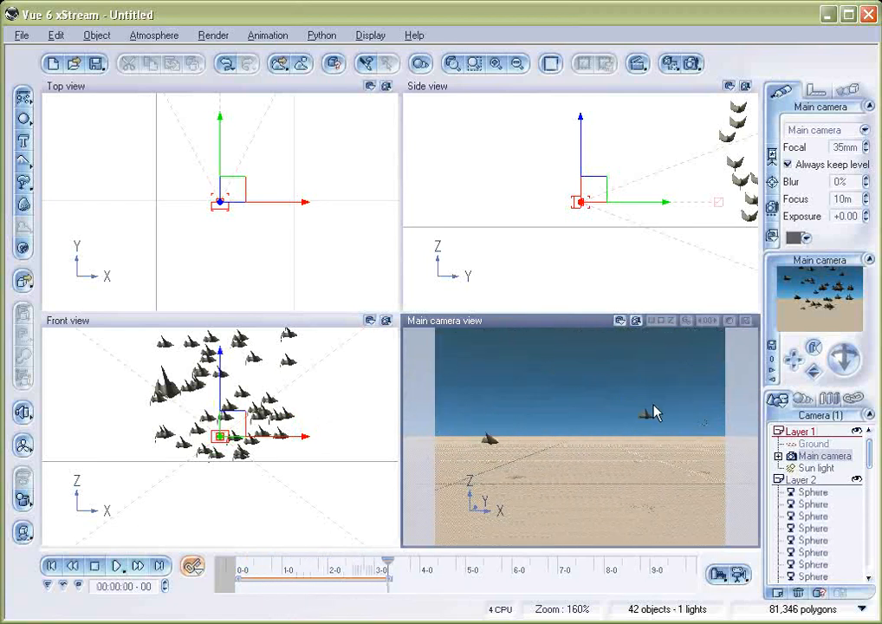
left_click(117, 565)
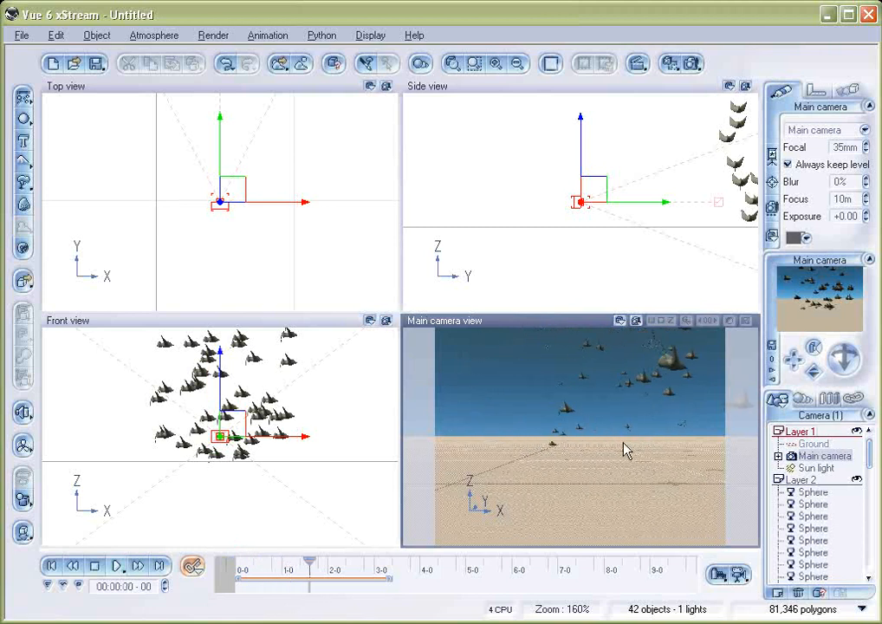